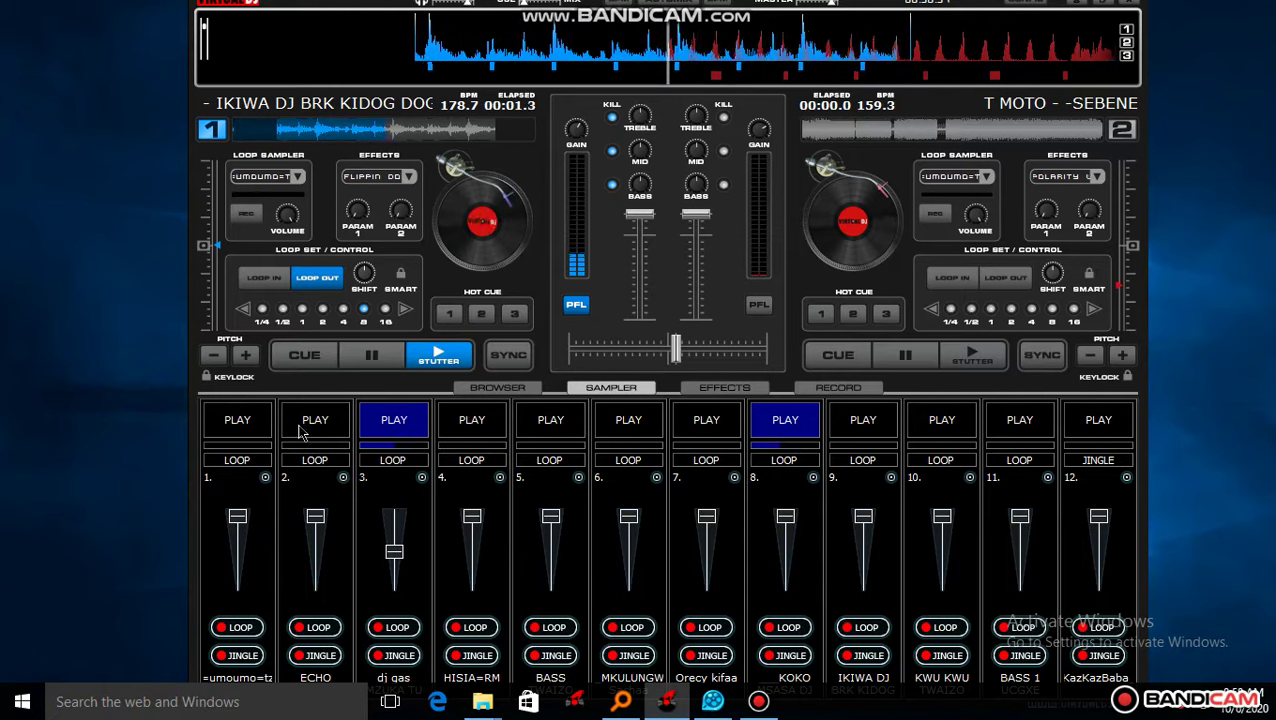
Step: Start sampler samples 2 and 4, and load ON ON PPPP.vdj into sampler slot 12
click(302, 428)
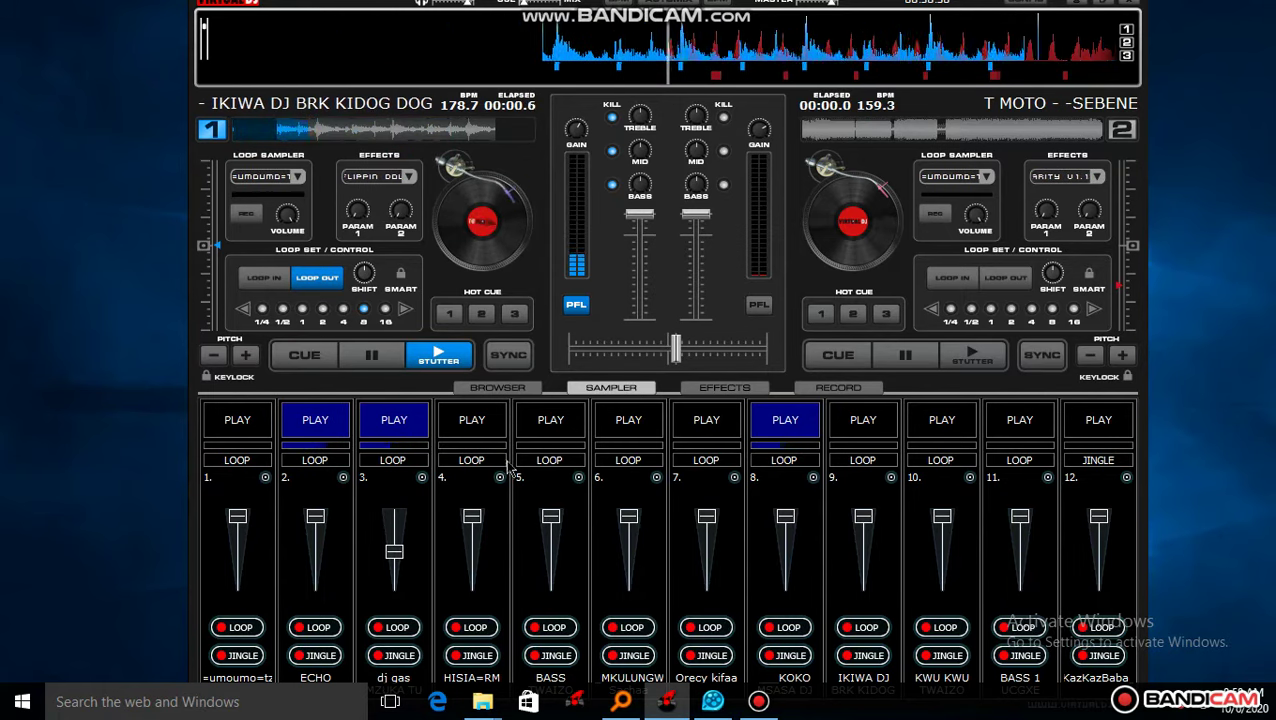
click(476, 426)
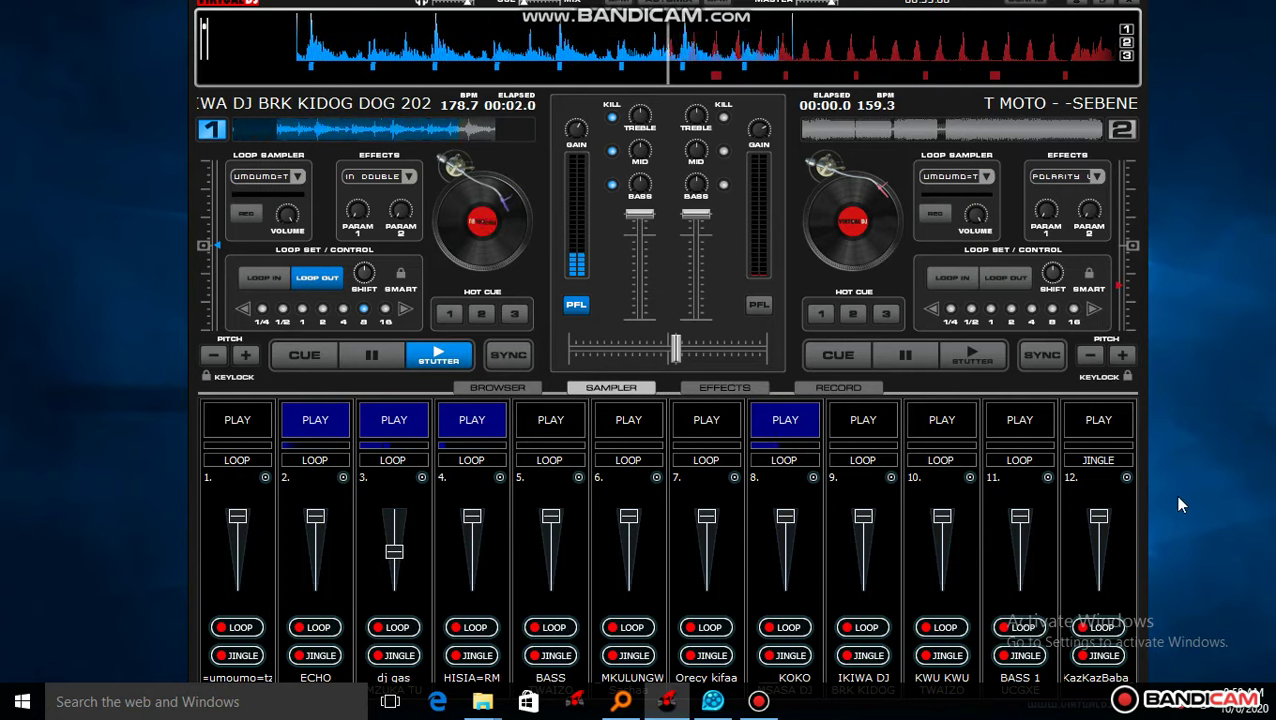
click(1126, 478)
click(1134, 486)
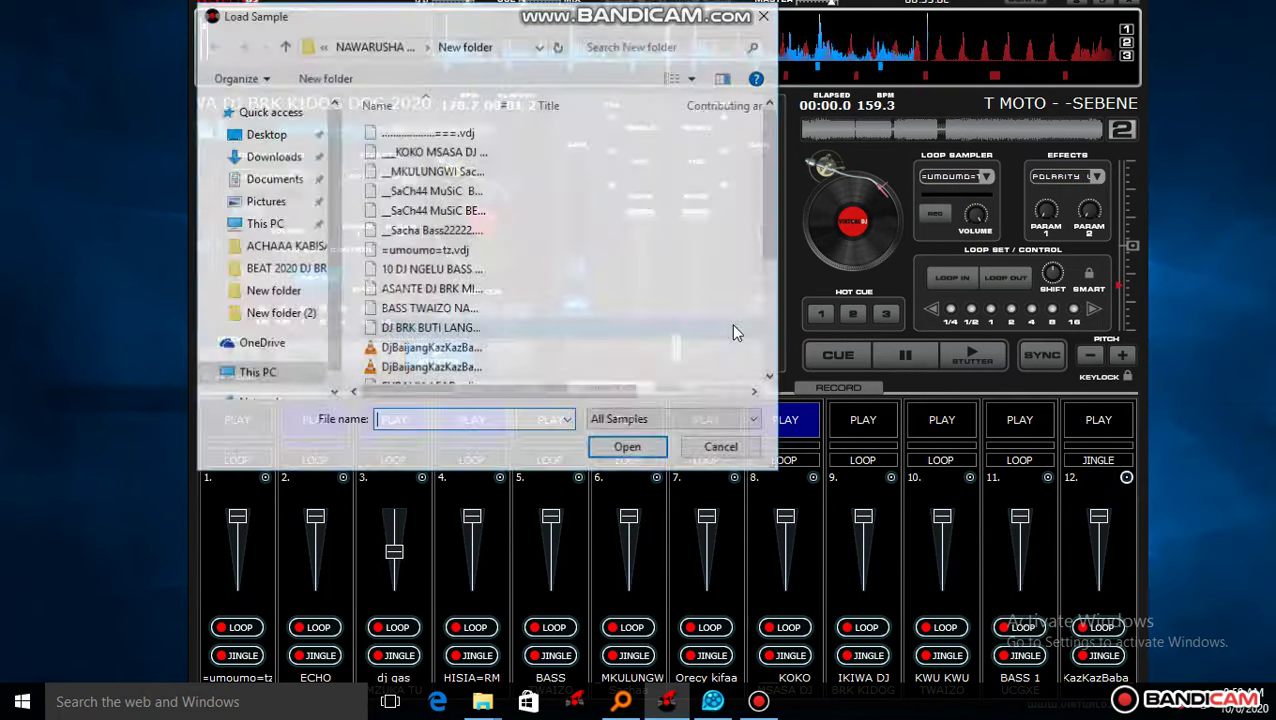
scroll(476, 206, down, 4)
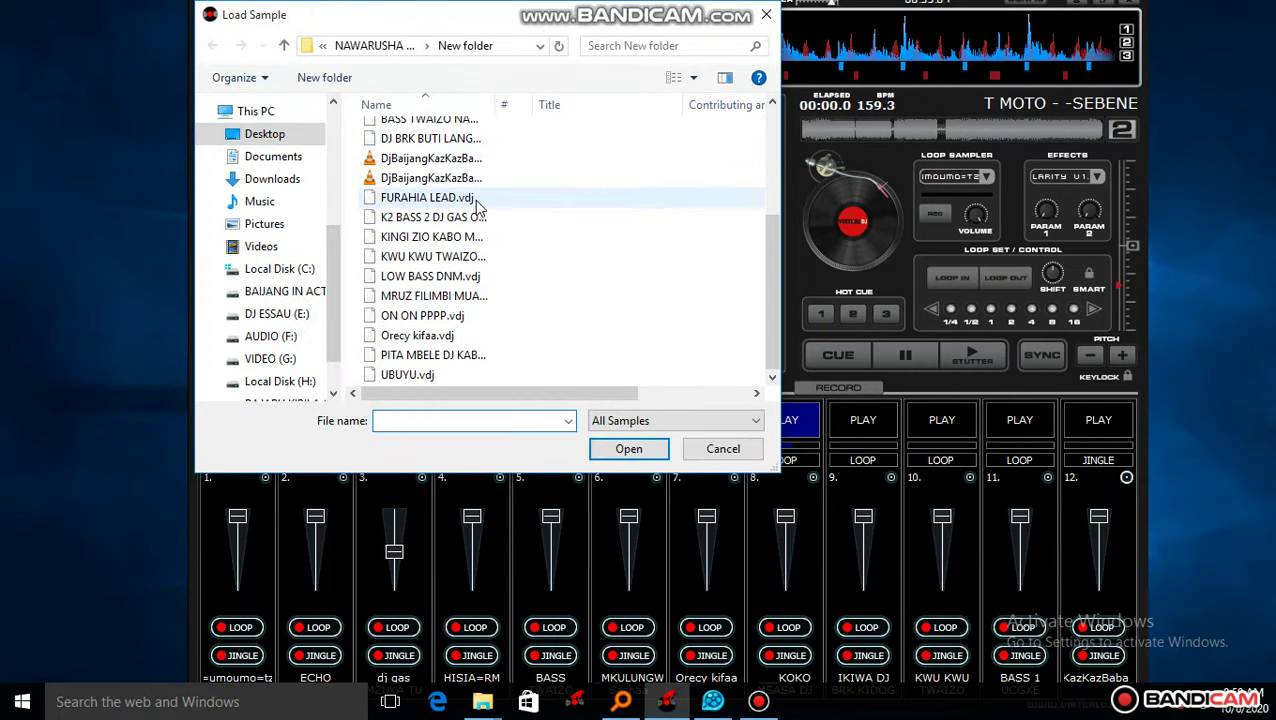
double_click(490, 320)
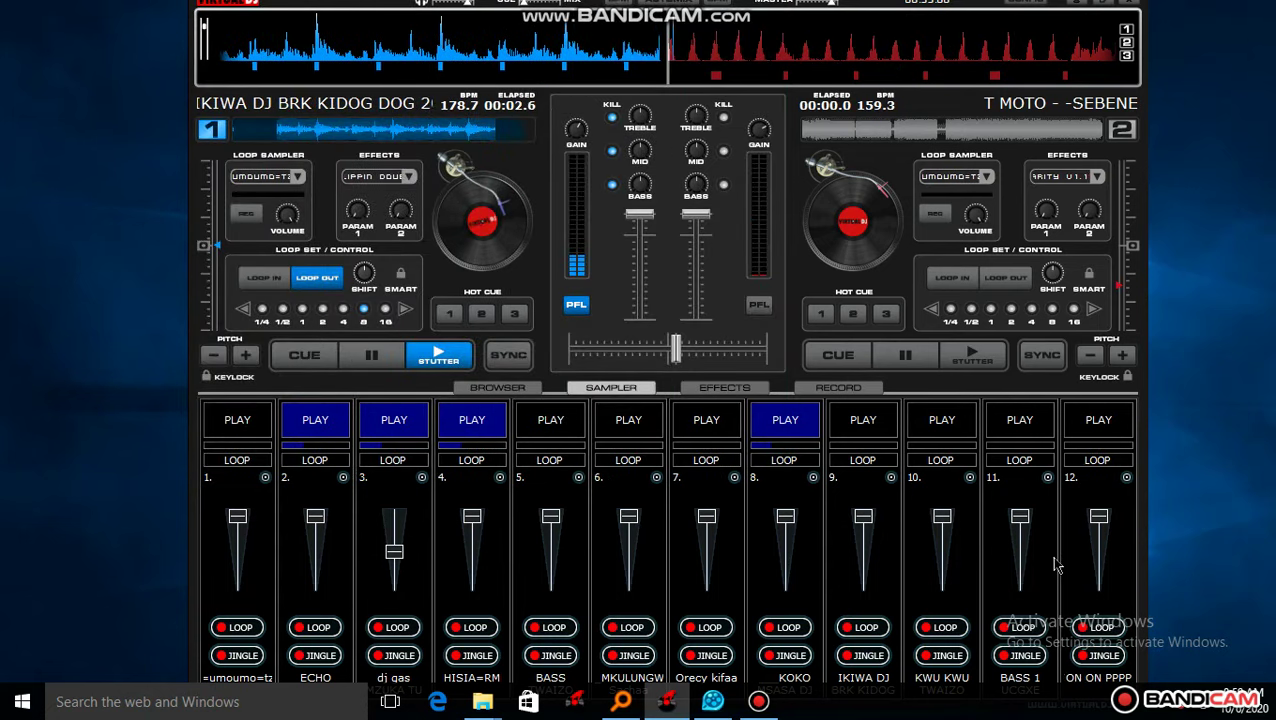
Step: Start sampler samples 6, 7 and 5 in turn, and stop sample 6
click(630, 430)
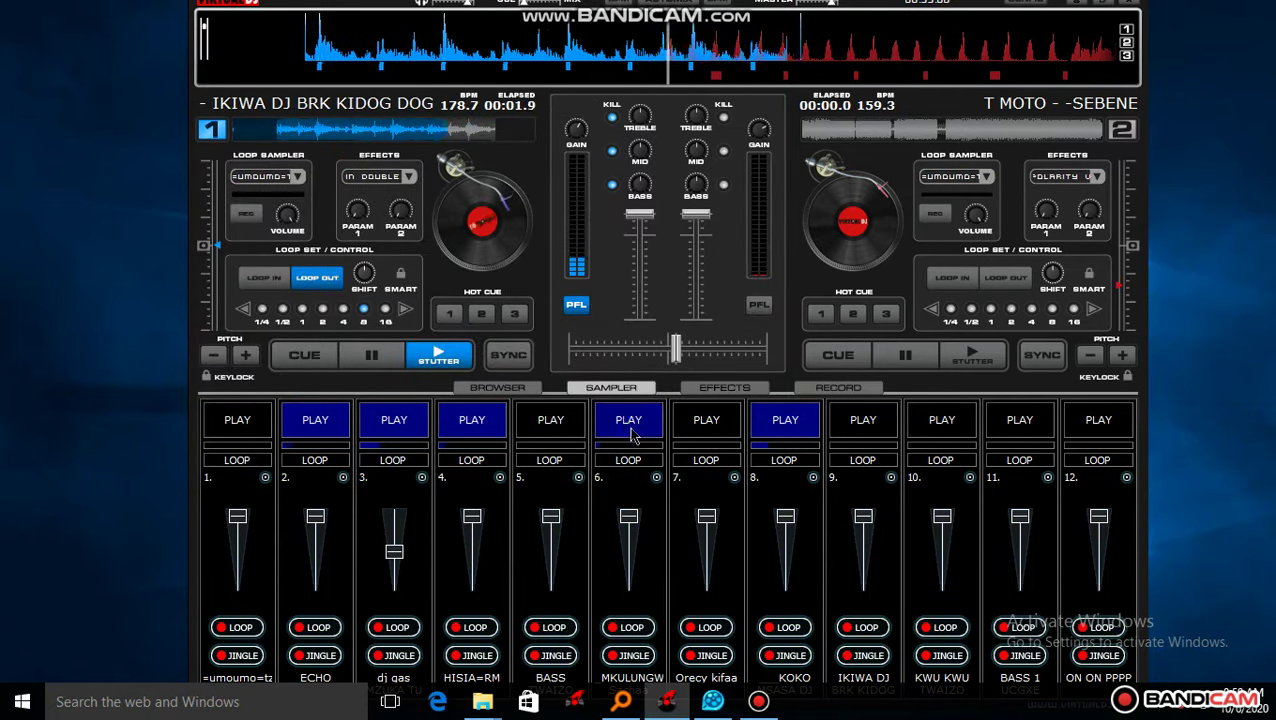
click(720, 428)
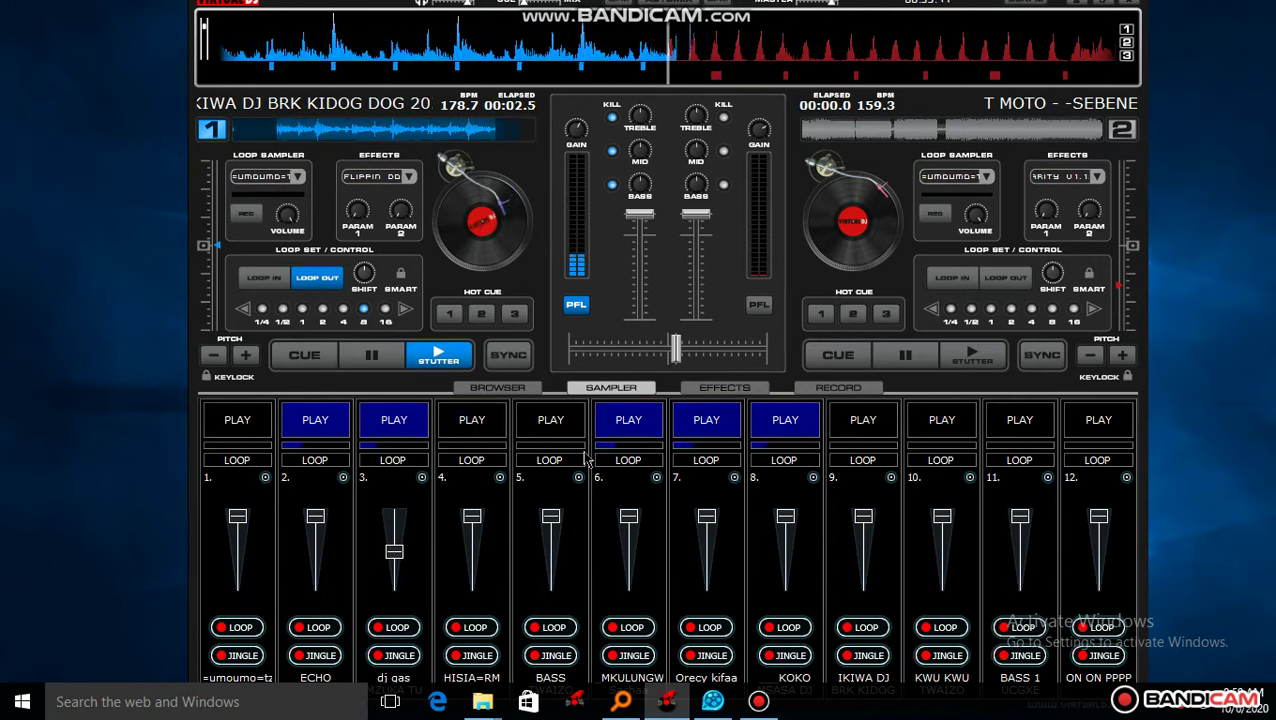
click(565, 427)
click(624, 420)
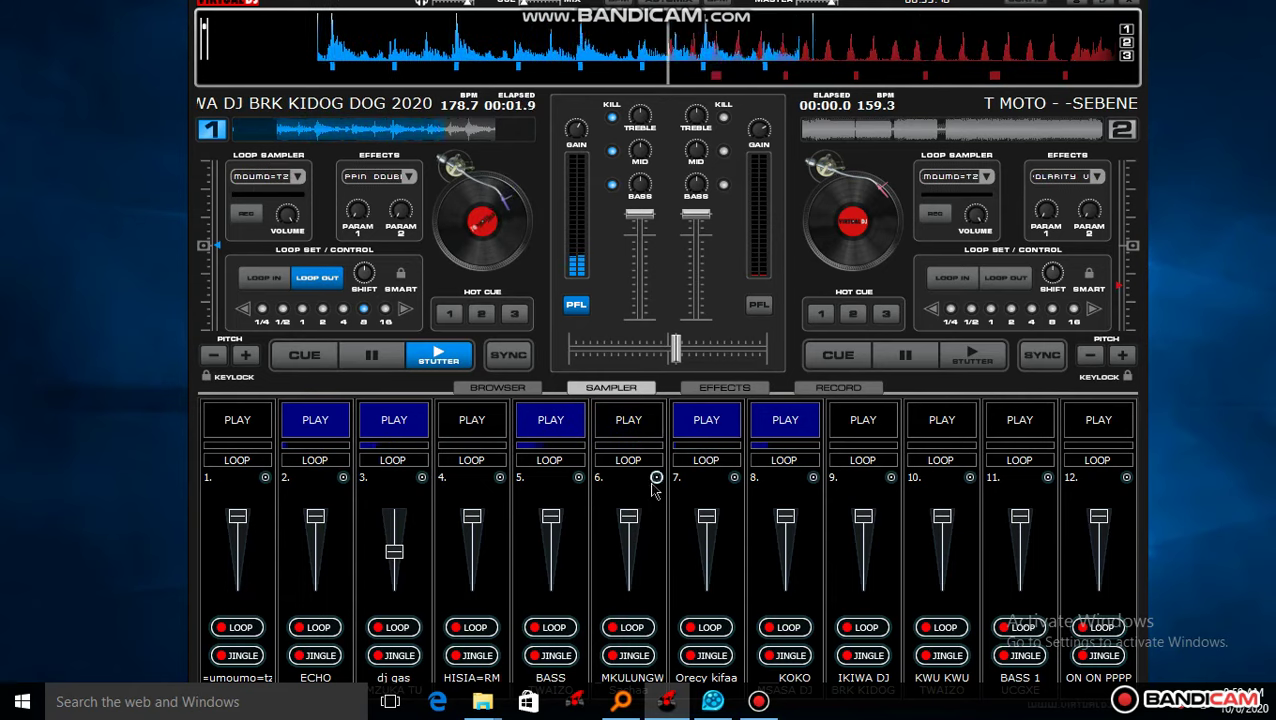
Step: Load the sample file whose name is dots followed by ===.vdj into sampler slot 6
click(656, 478)
click(700, 492)
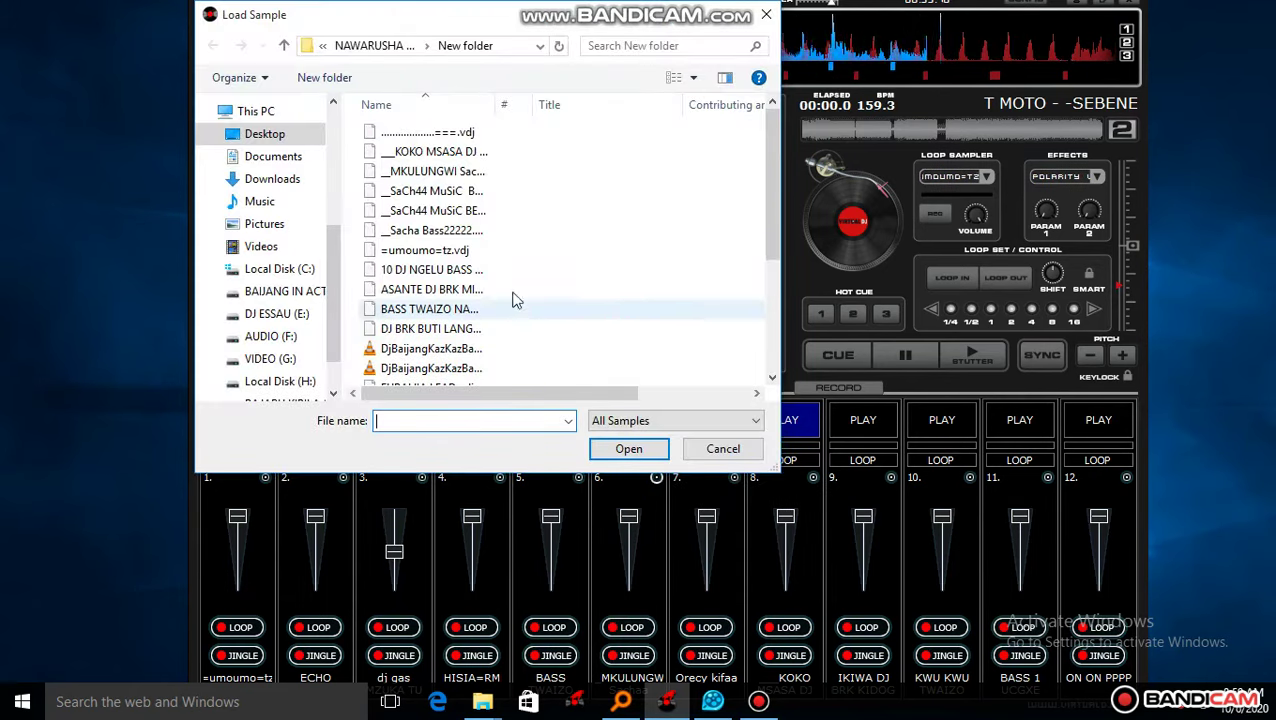
click(469, 133)
click(628, 448)
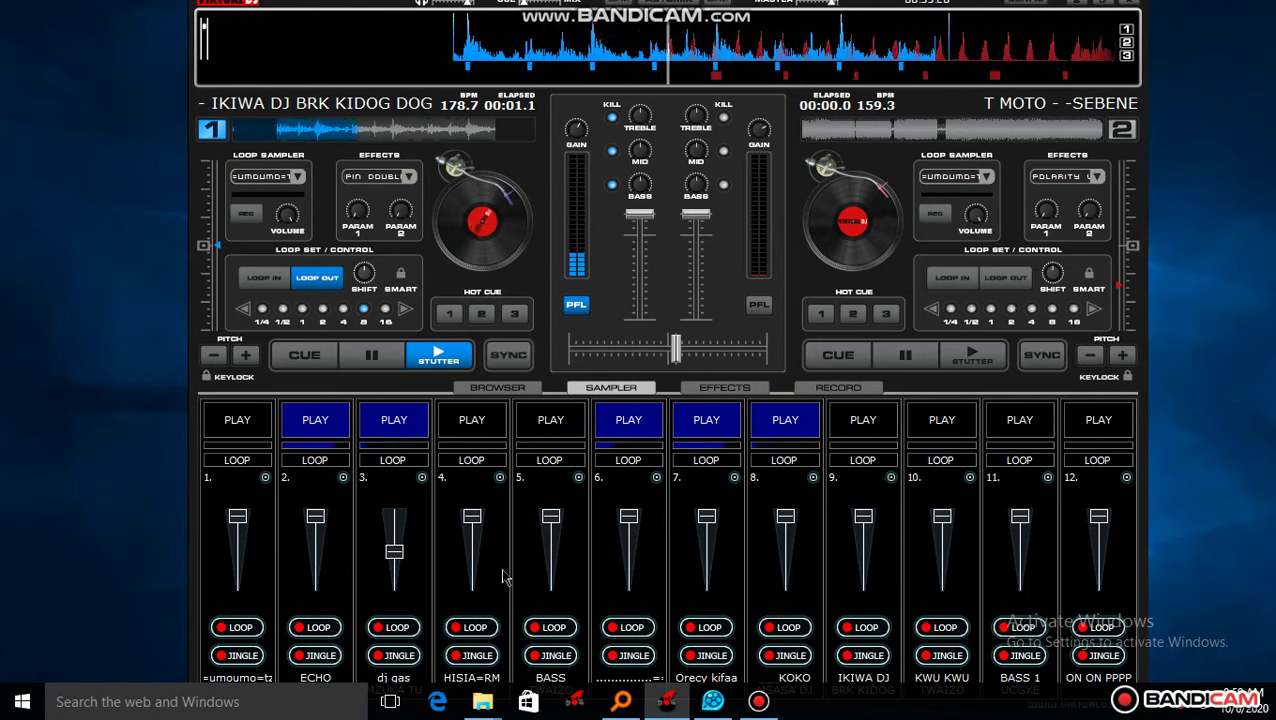
Step: Load the __MKULUNGWI sample into sampler slot 5, and start samples 5 and 1
click(578, 478)
click(605, 487)
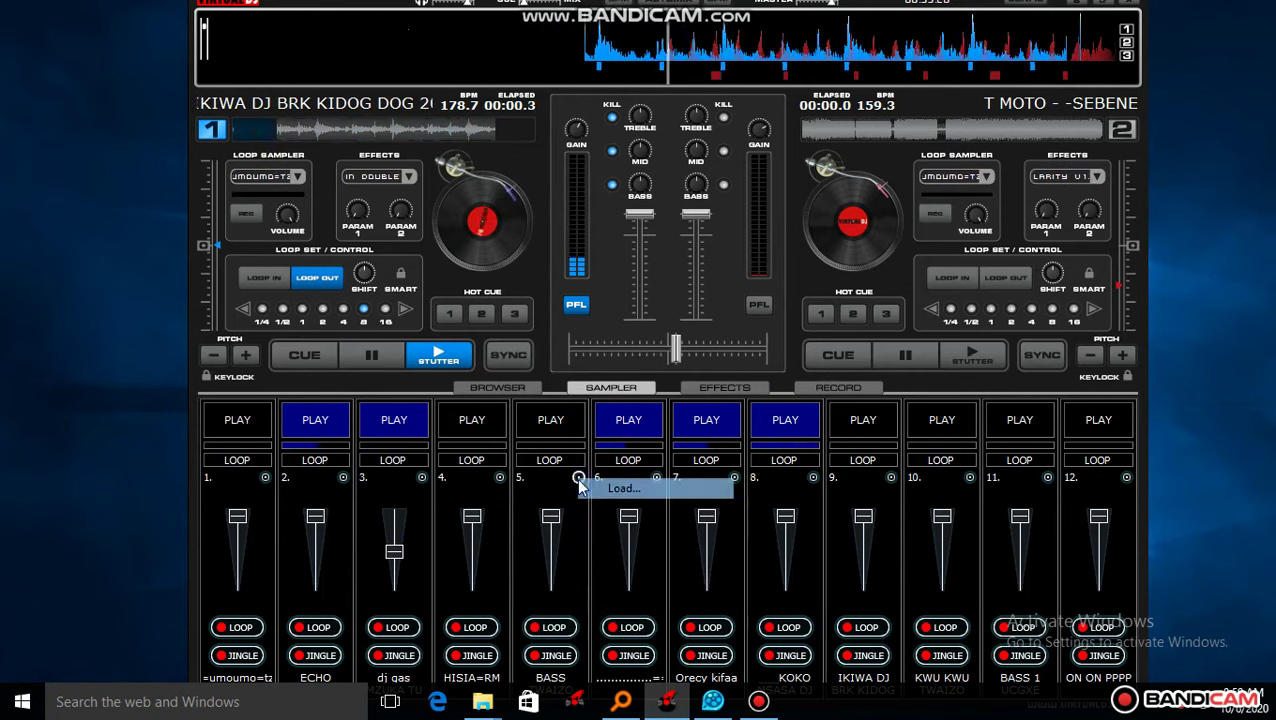
double_click(462, 171)
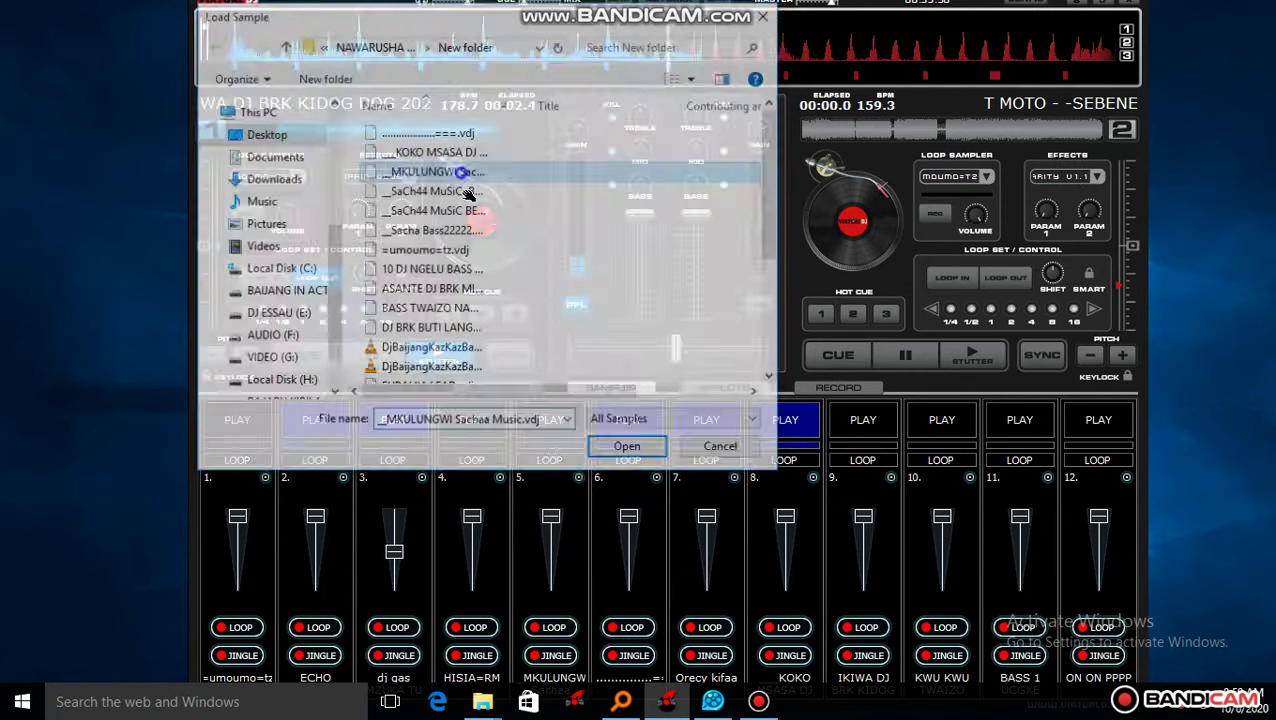
click(553, 419)
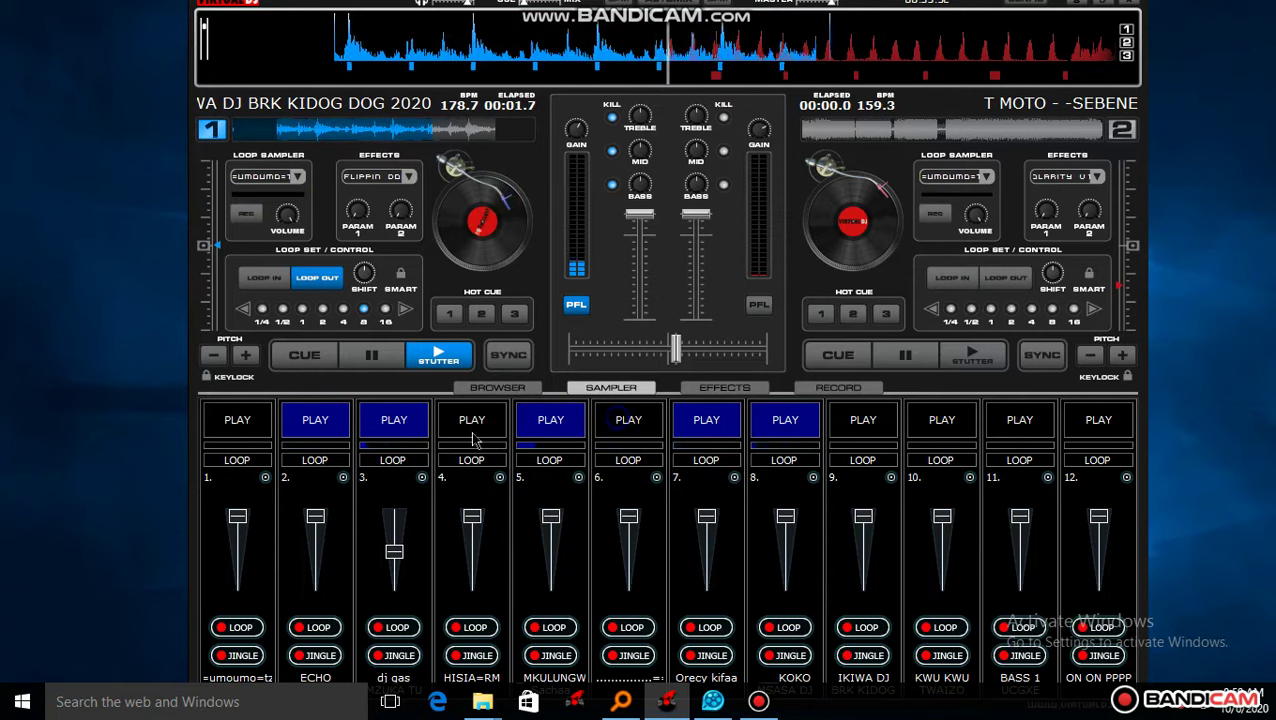
click(238, 420)
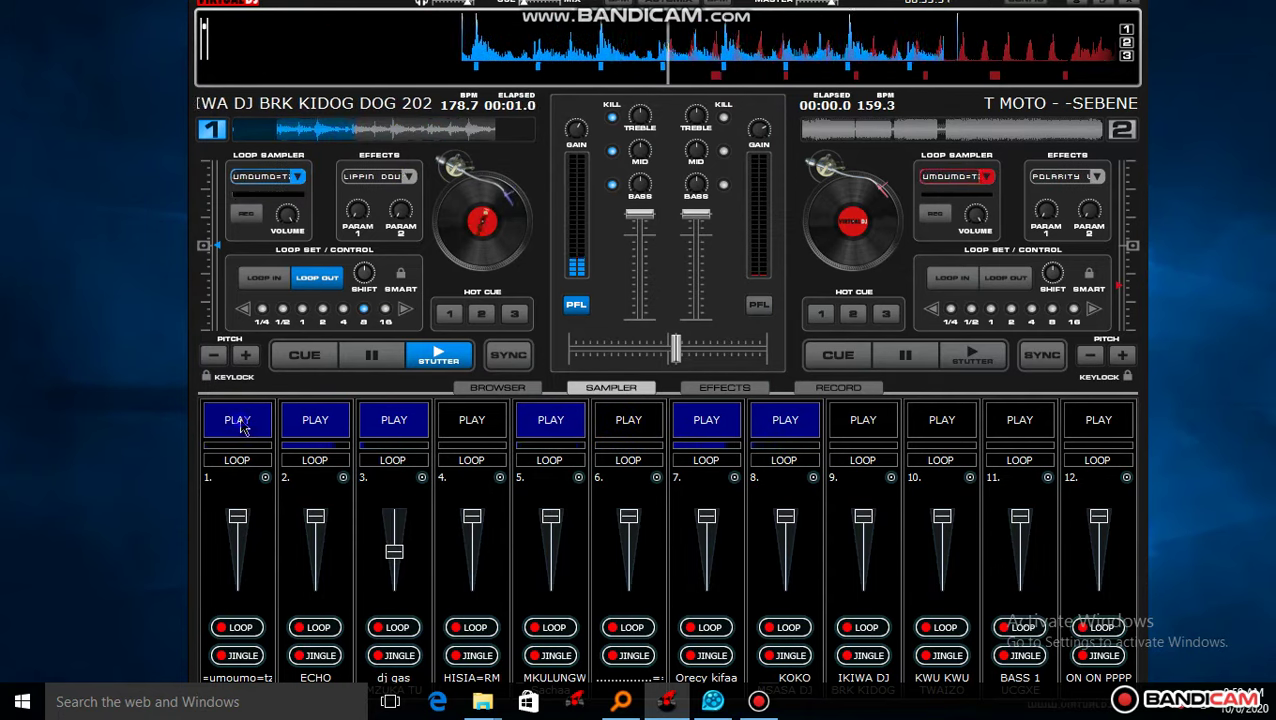
Step: Load the first __SaCh44 MuSiC sample into sampler slot 5, start it and stop sample 1
click(578, 477)
click(612, 487)
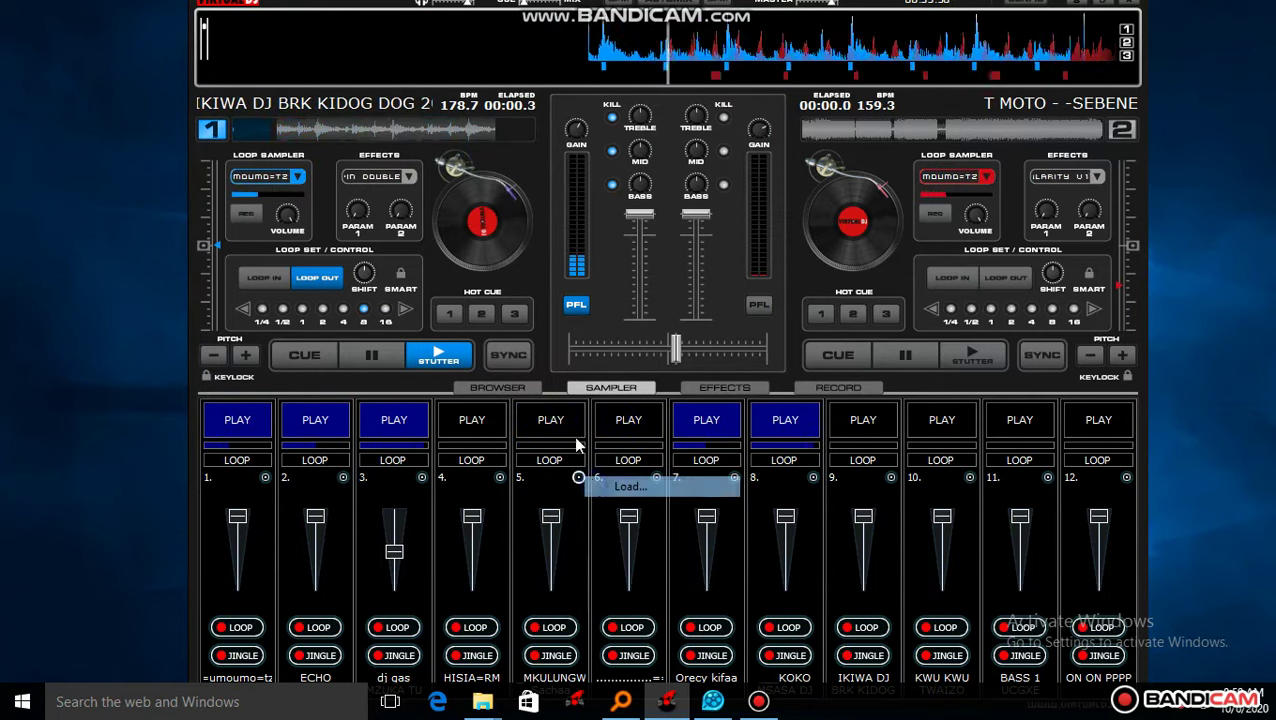
double_click(445, 191)
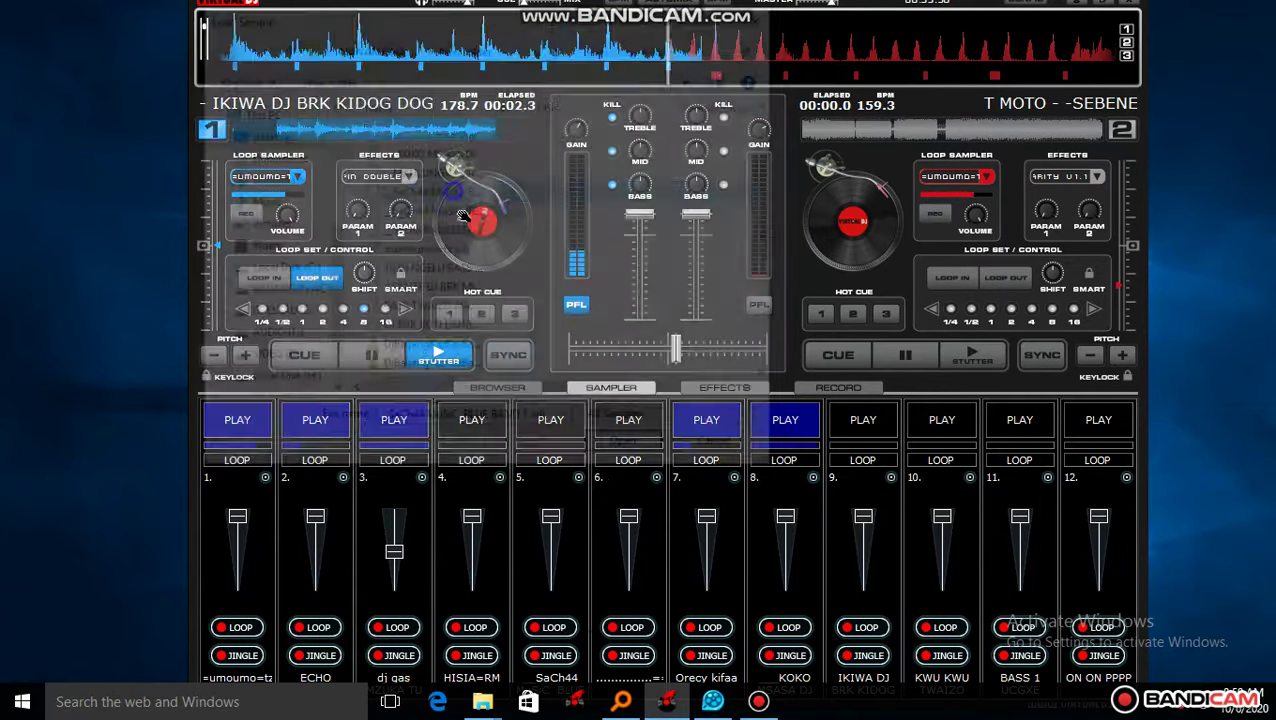
click(550, 420)
click(237, 420)
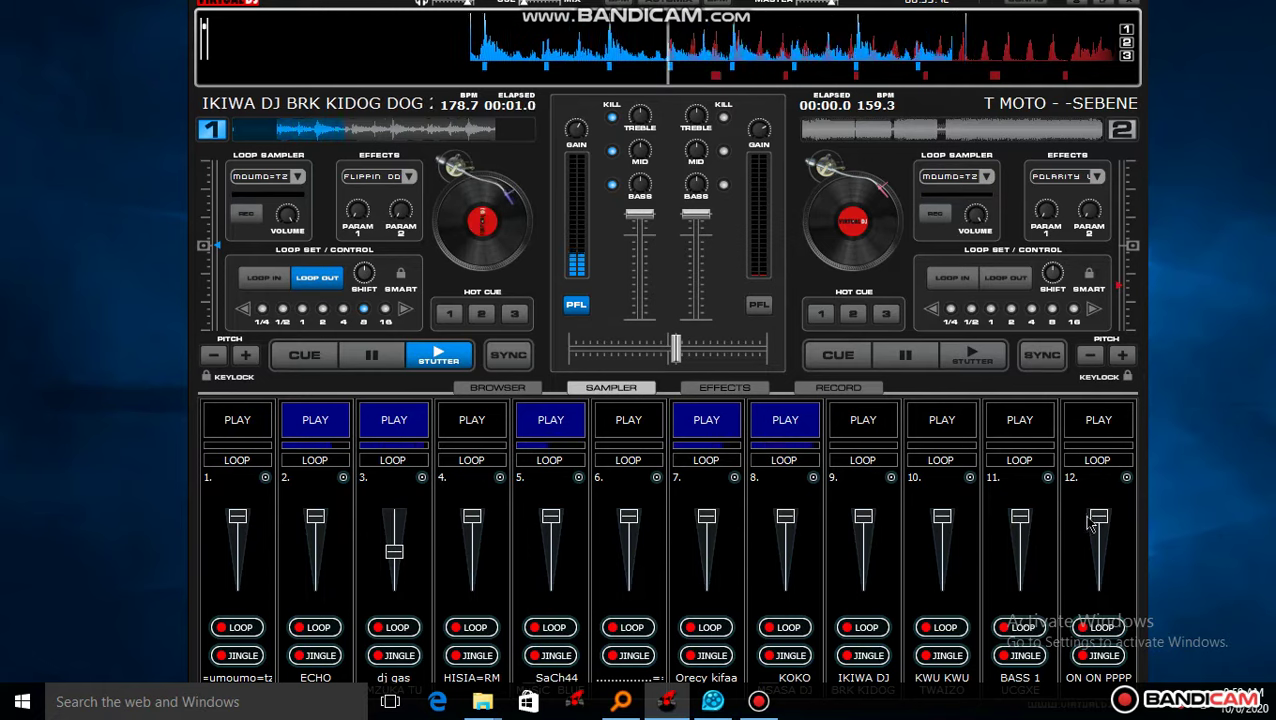
Step: Stop sampler samples 5 and 7, and start samples 4, 11 and 10
click(471, 420)
click(550, 420)
click(706, 420)
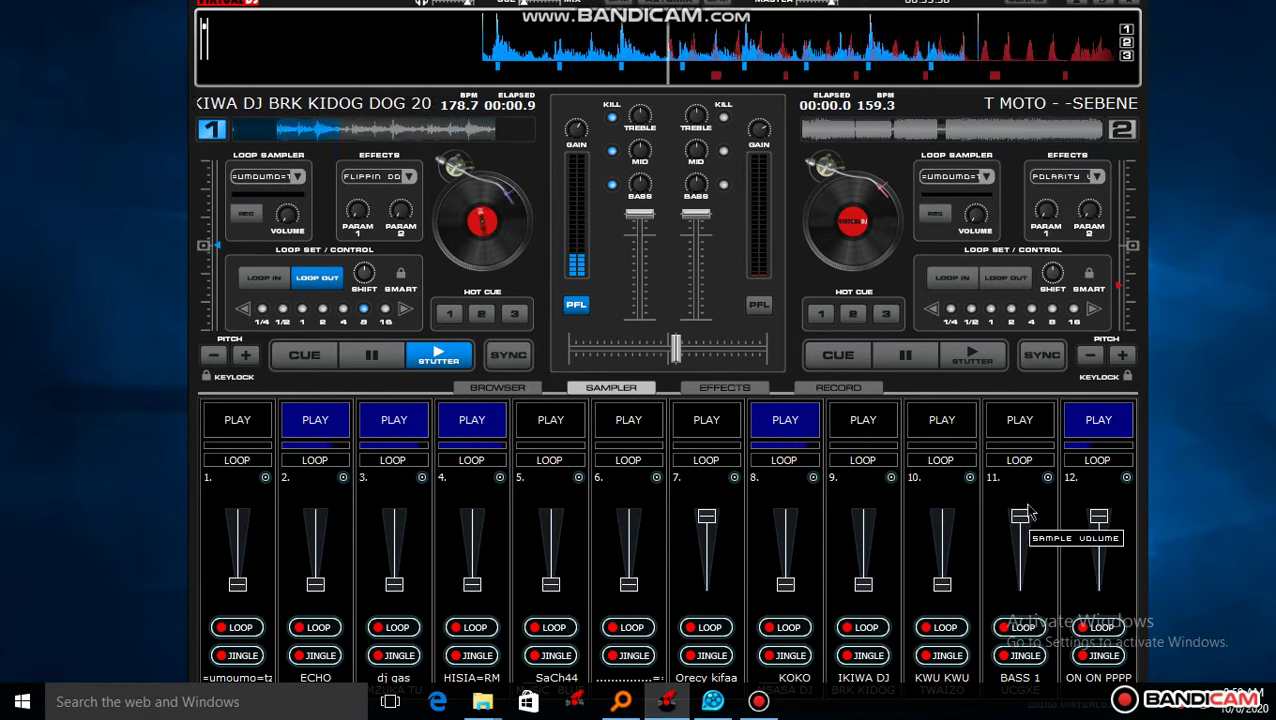
click(1030, 428)
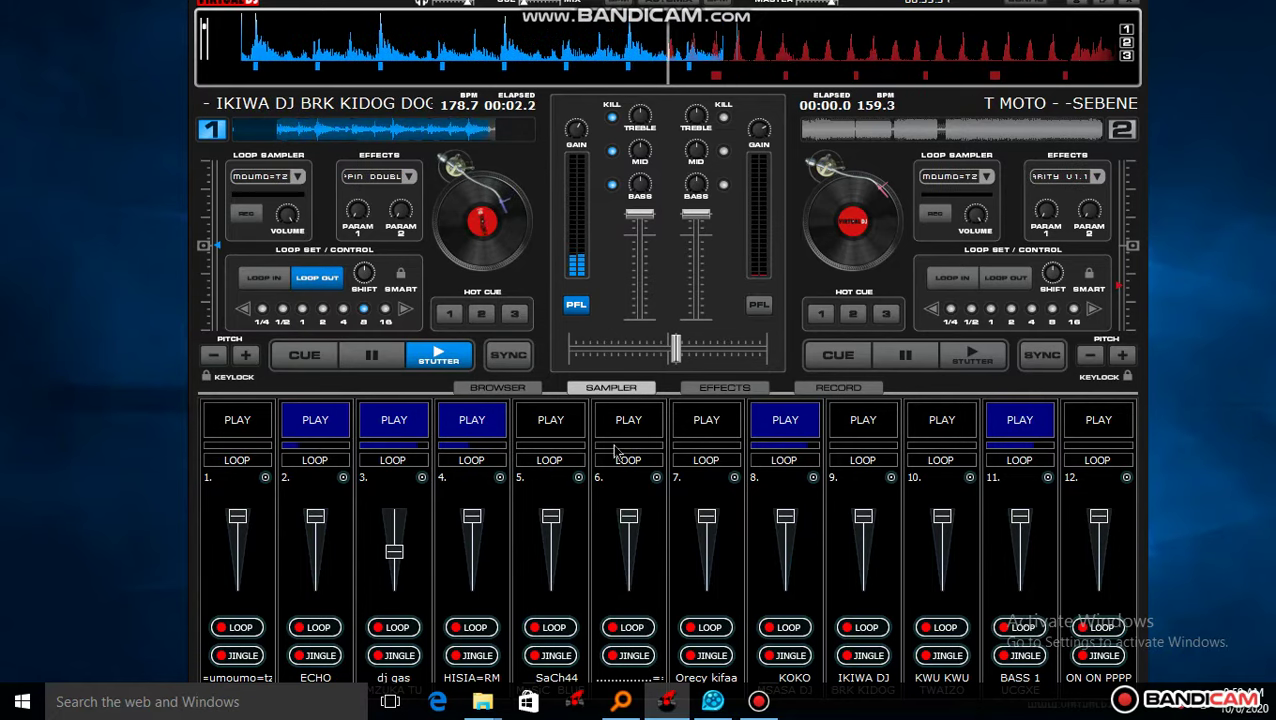
click(944, 425)
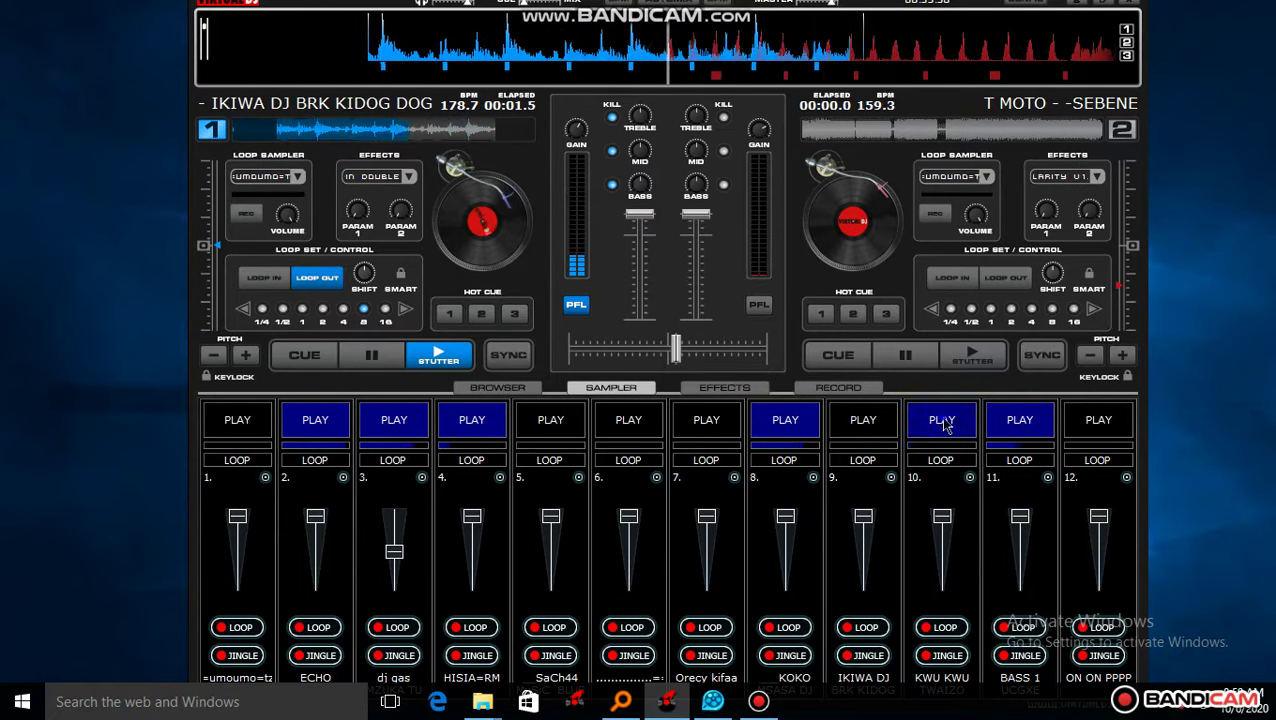
Step: Load the __SaCh44 MuSiC BESS 5 sample into sampler slot 11, start it and stop sample 10
click(1047, 477)
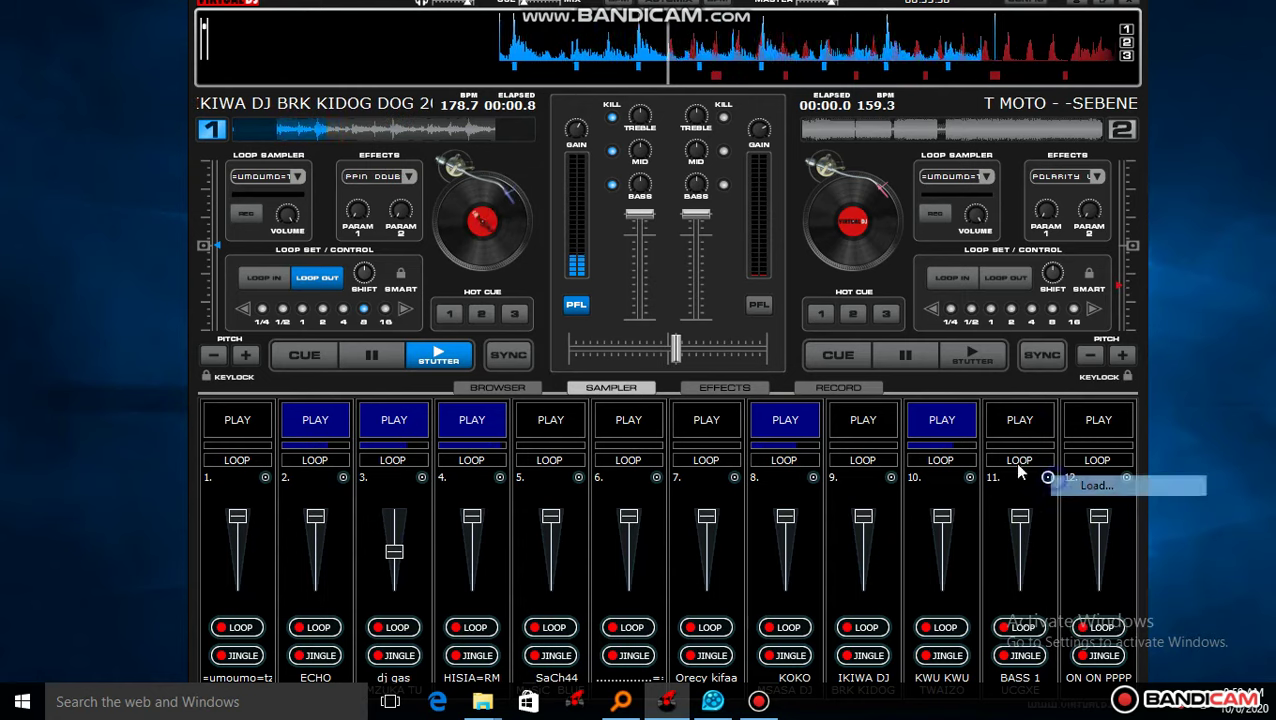
click(1092, 485)
double_click(507, 219)
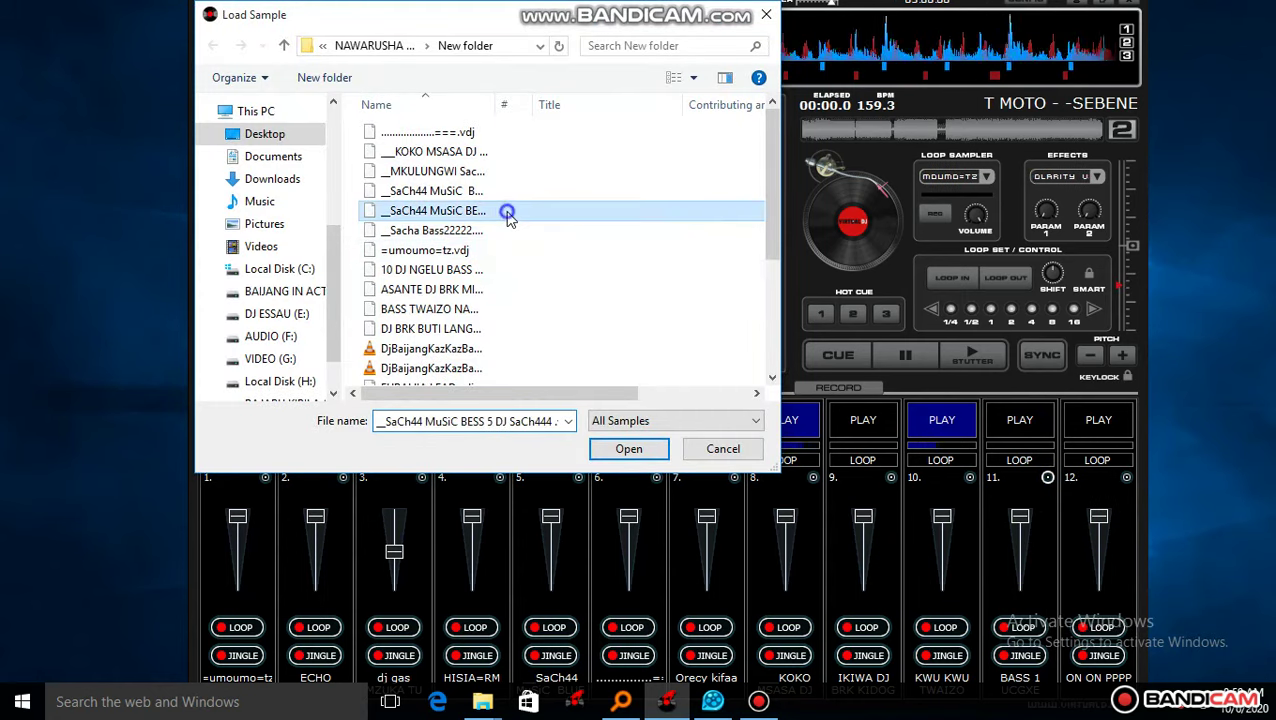
click(1020, 428)
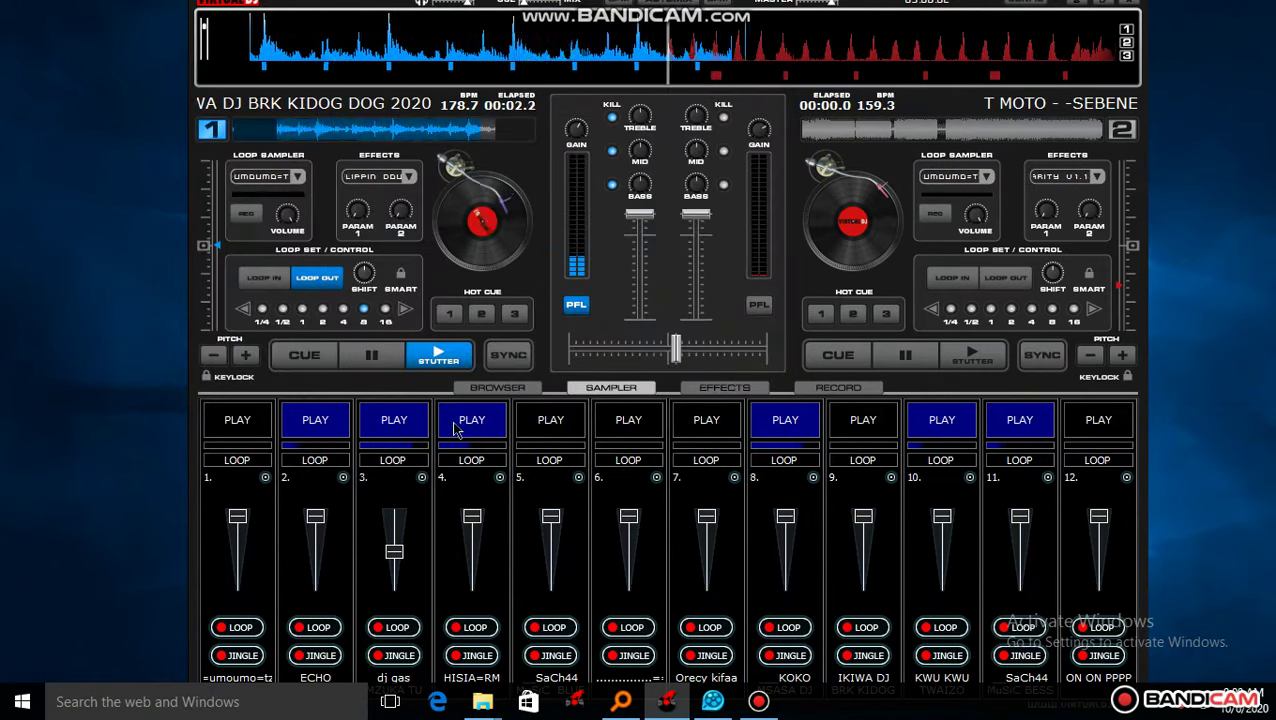
click(943, 426)
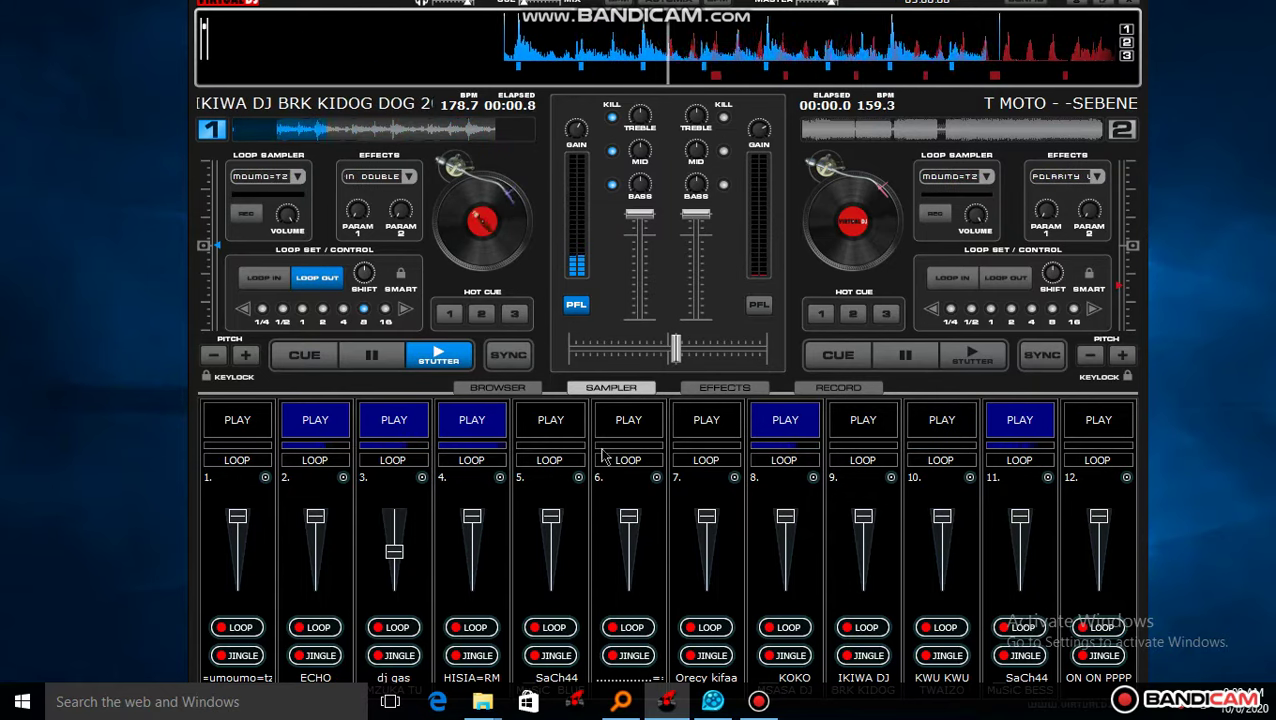
Step: Load the __Sacha Bass22222 sample into sampler slot 6, start it and lower its volume slightly
click(656, 477)
click(672, 488)
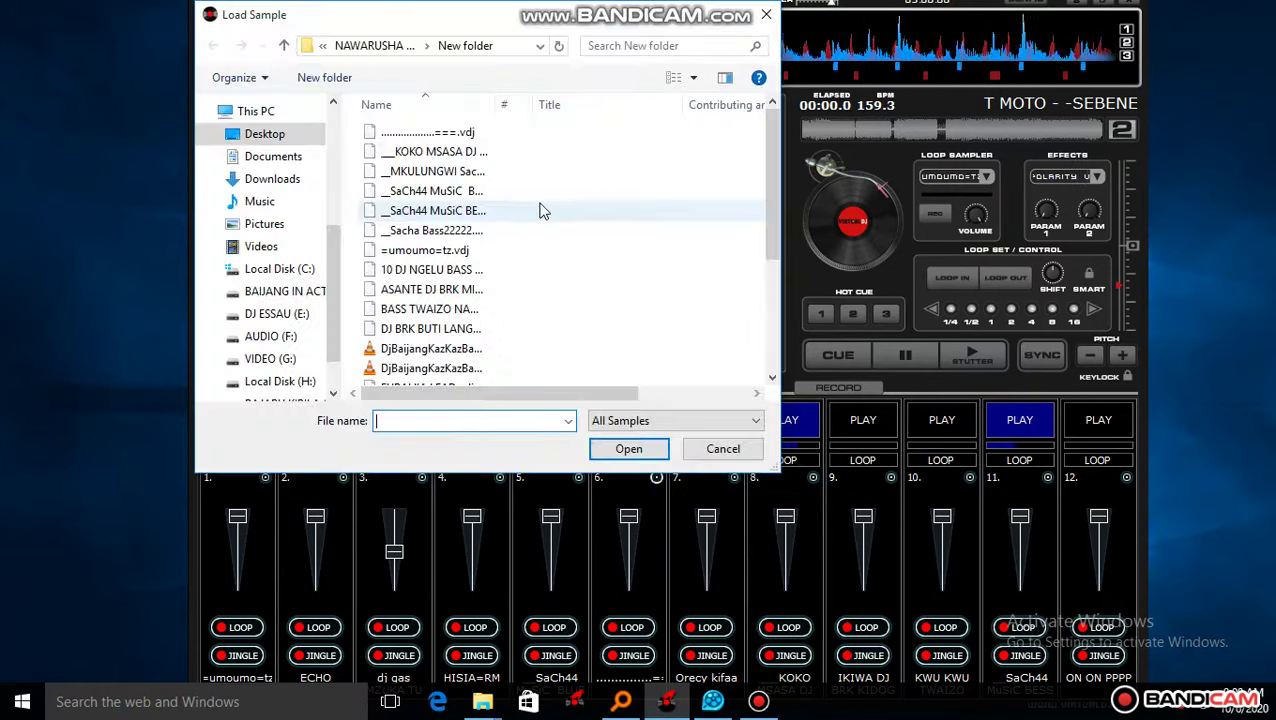
double_click(519, 233)
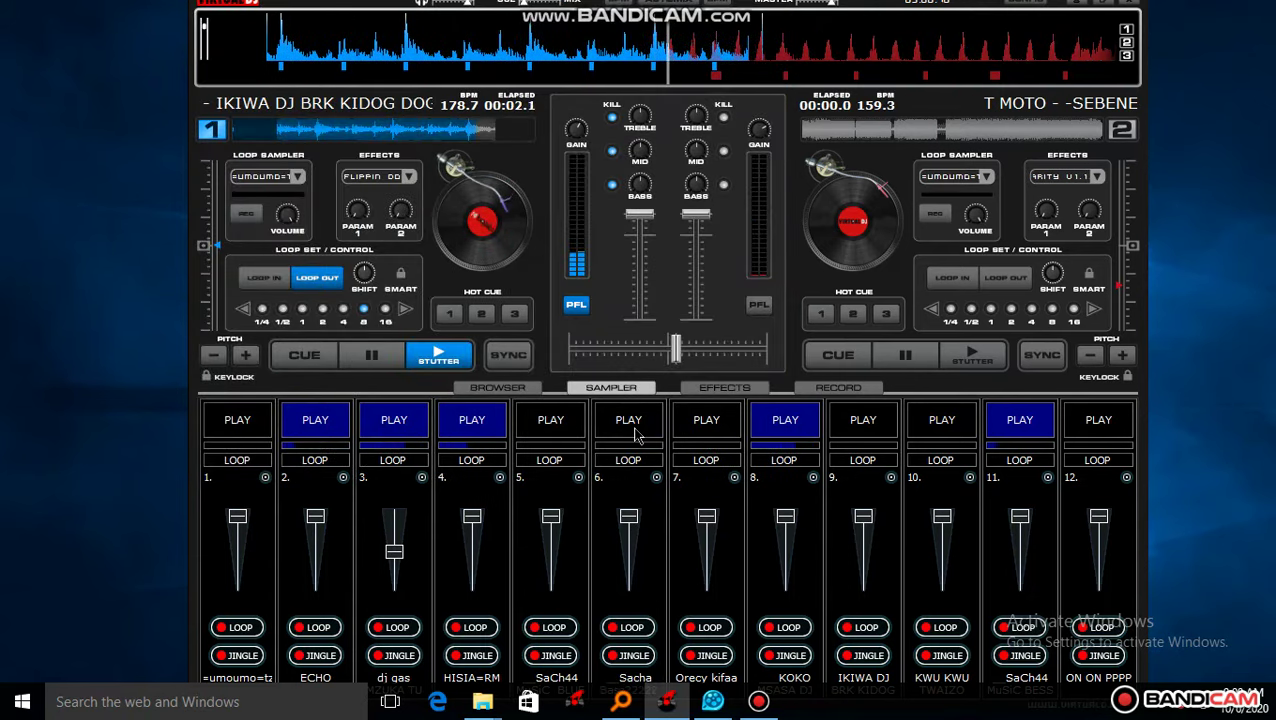
click(630, 424)
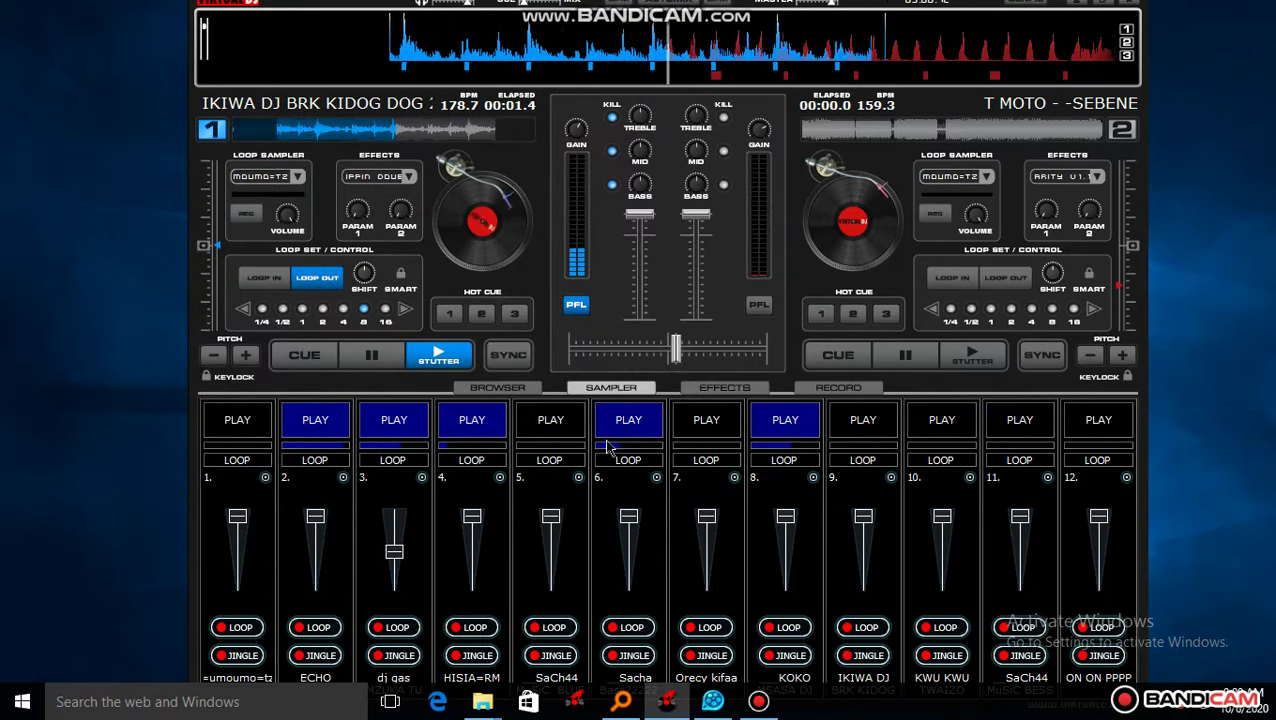
drag(628, 516, 628, 530)
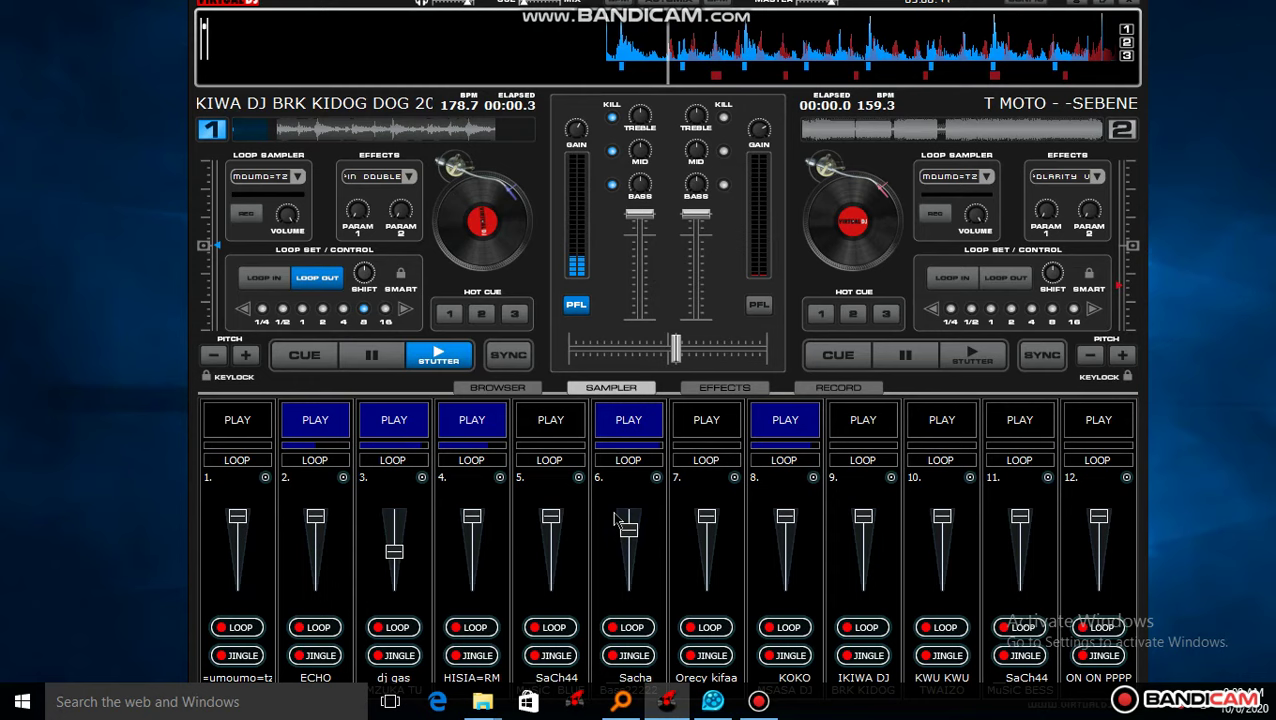
Step: Start sampler samples 5 and 7
click(555, 430)
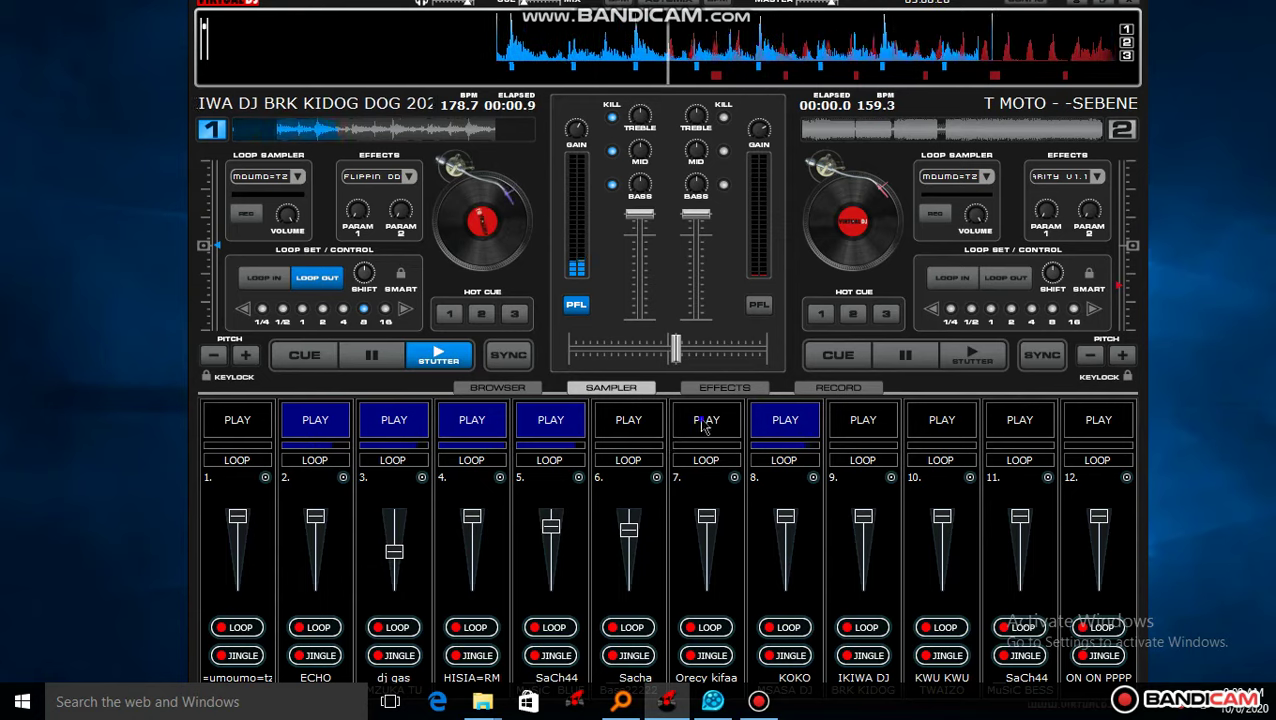
click(705, 421)
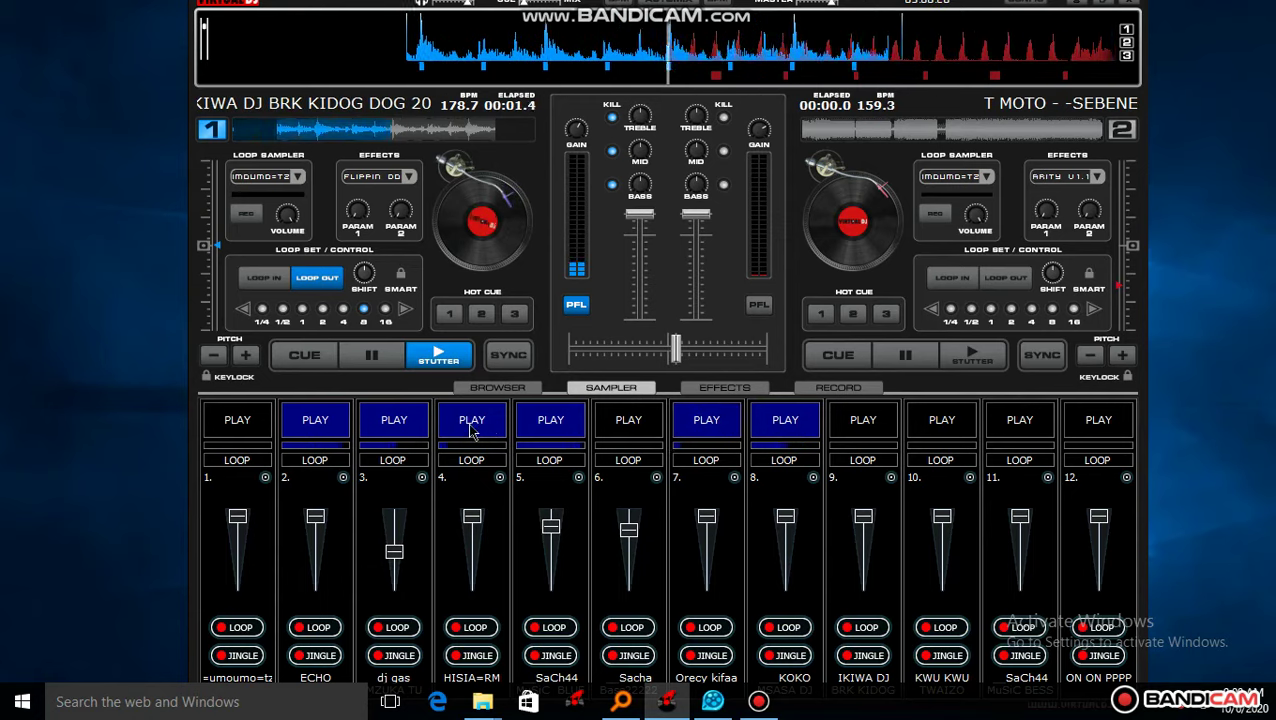
Step: Load the 10 DJ NGELU BASS sample into sampler slot 11 and start it
click(1047, 479)
click(1075, 490)
click(597, 259)
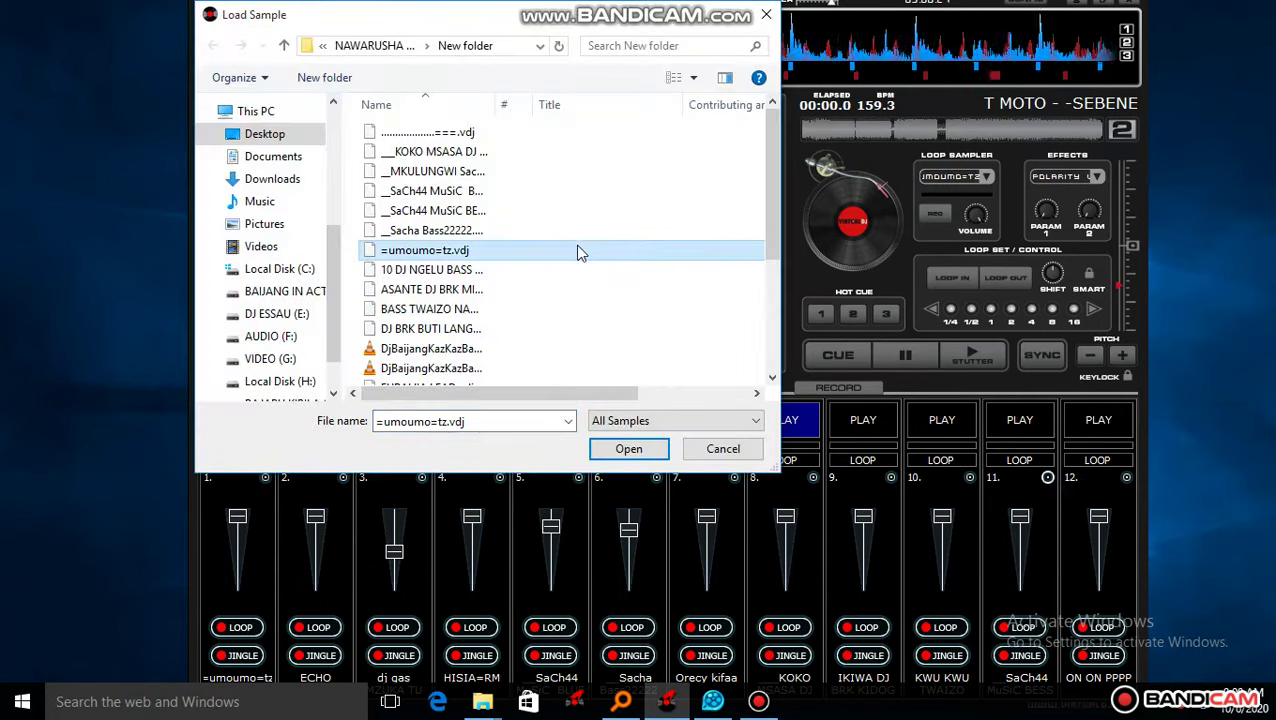
double_click(578, 269)
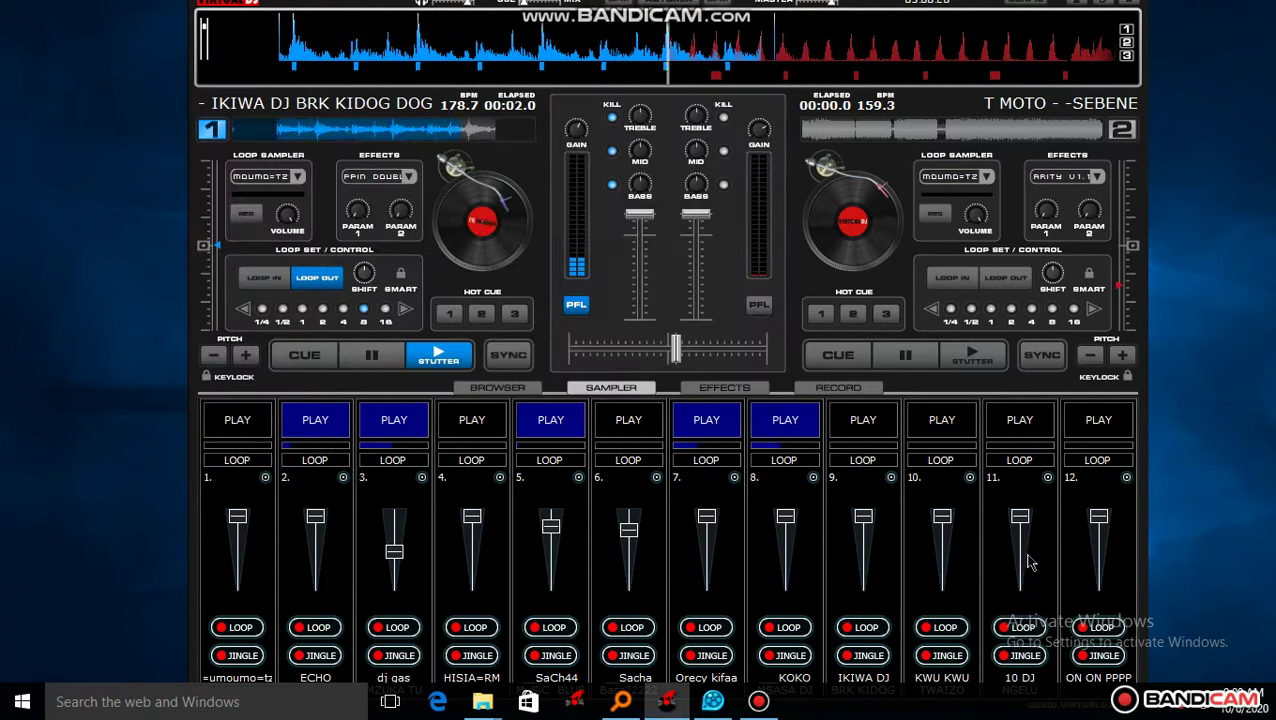
click(1012, 428)
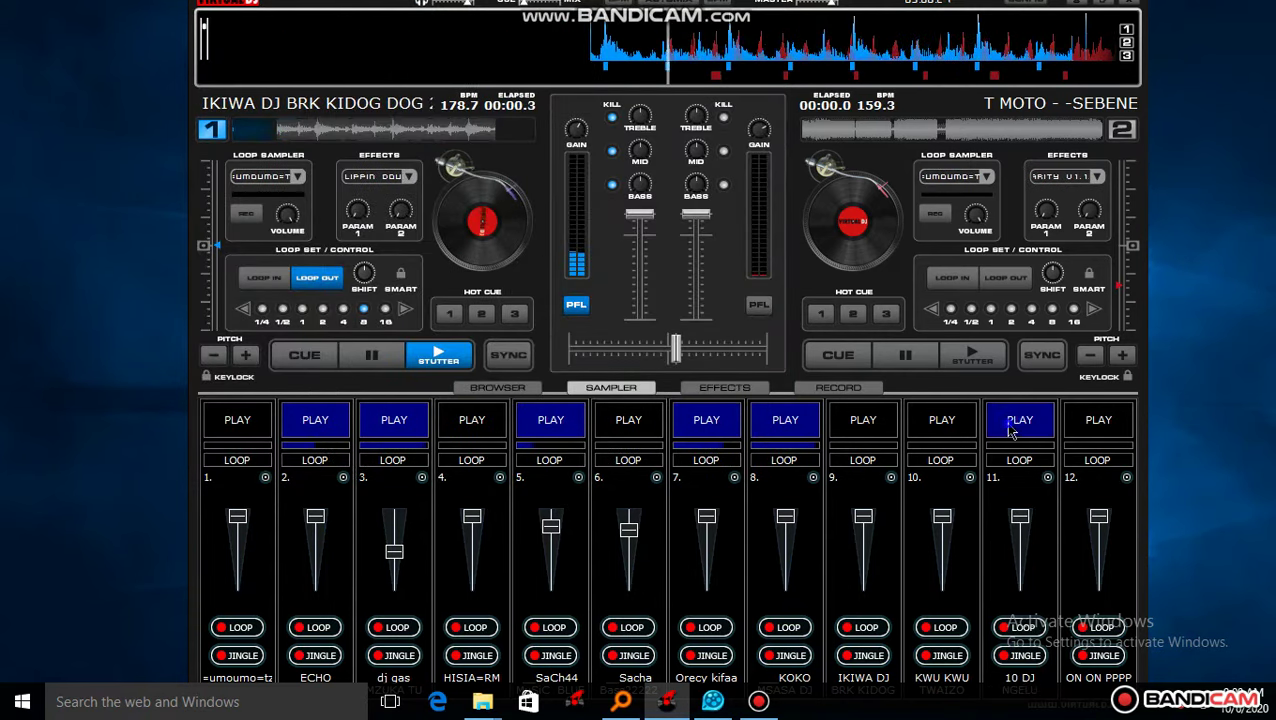
Step: Stop sampler sample 5 and start sample 1
click(545, 418)
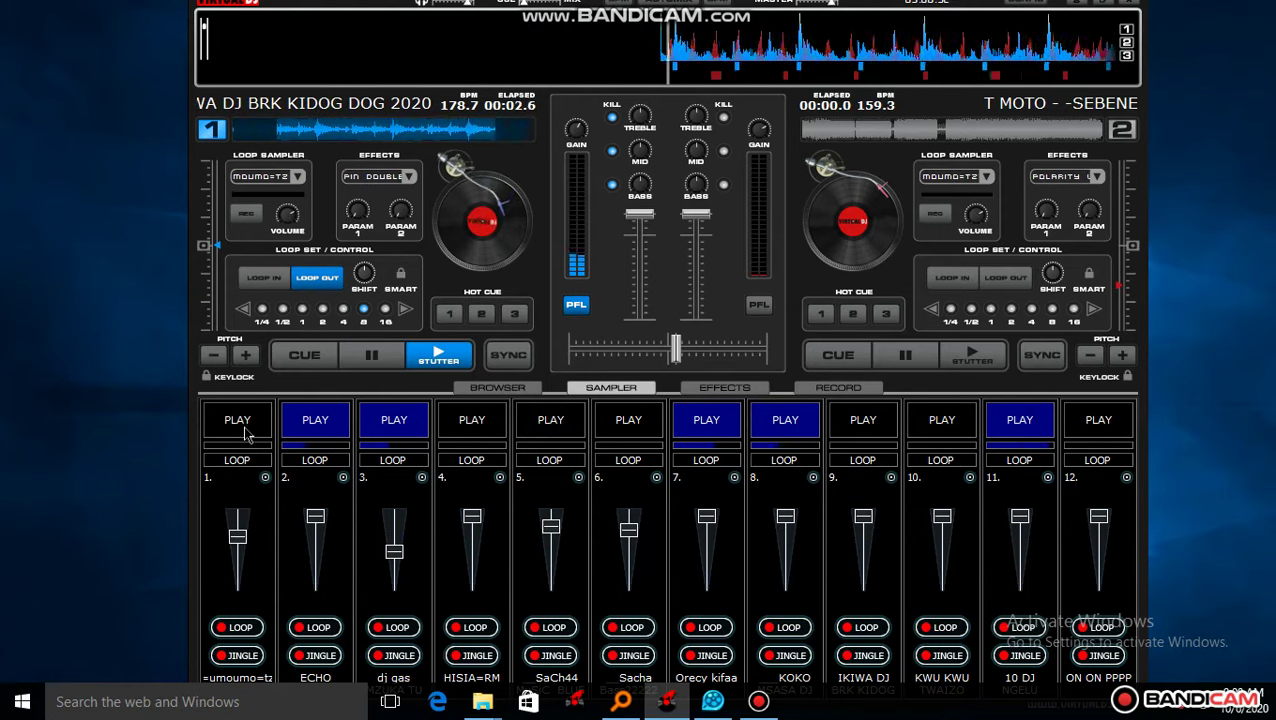
click(245, 430)
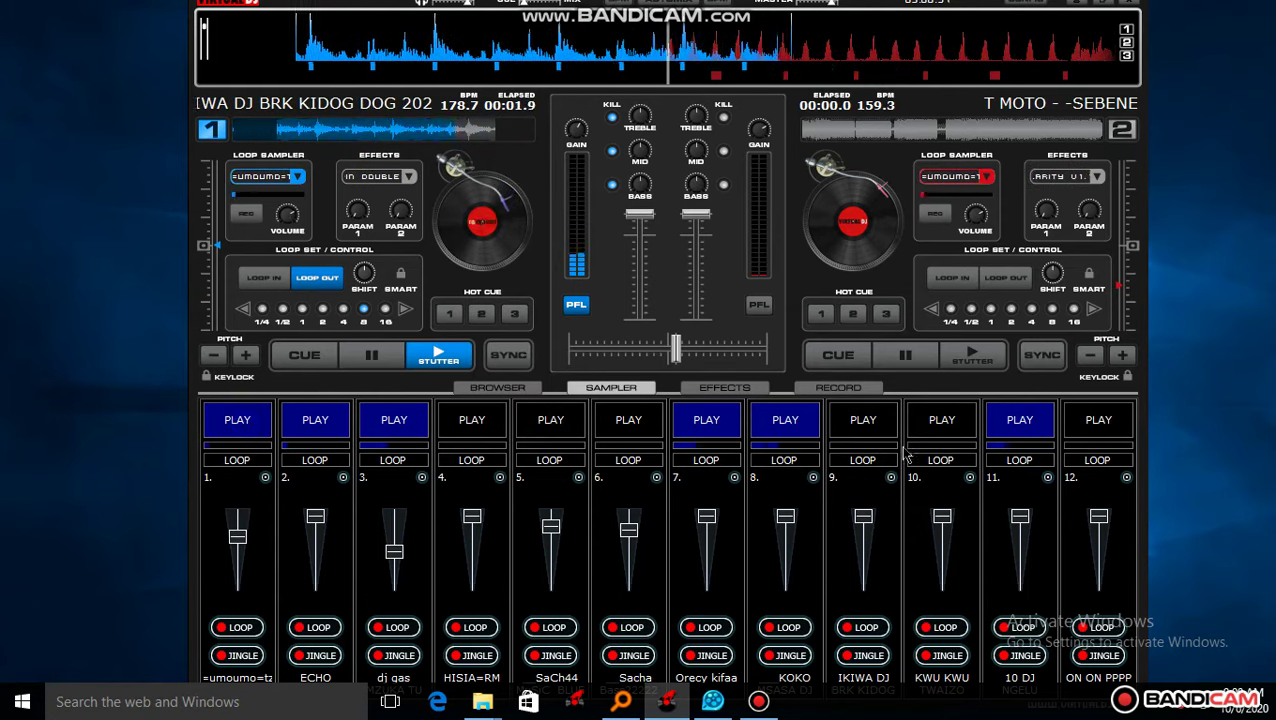
Step: Replace the sample in sampler slot 11 with ASANTE DJ BRK MIX 2020, start it and stop sample 1
click(1018, 425)
click(1047, 479)
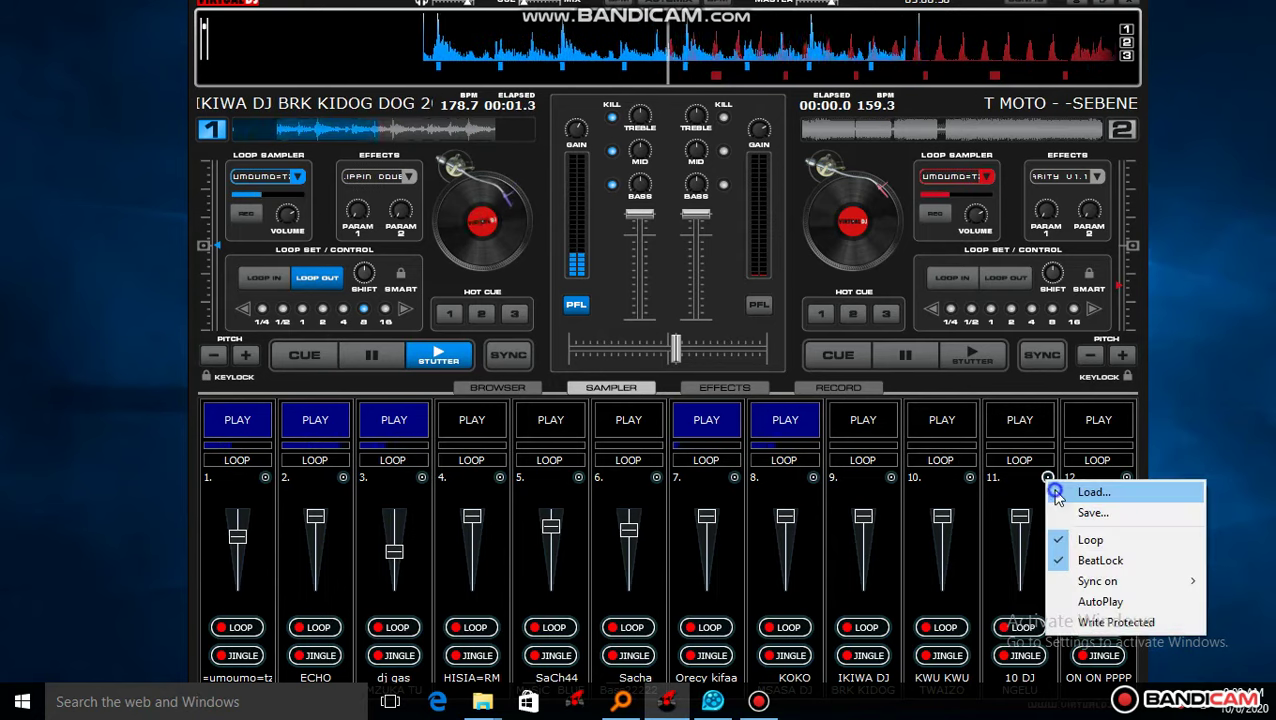
click(1090, 493)
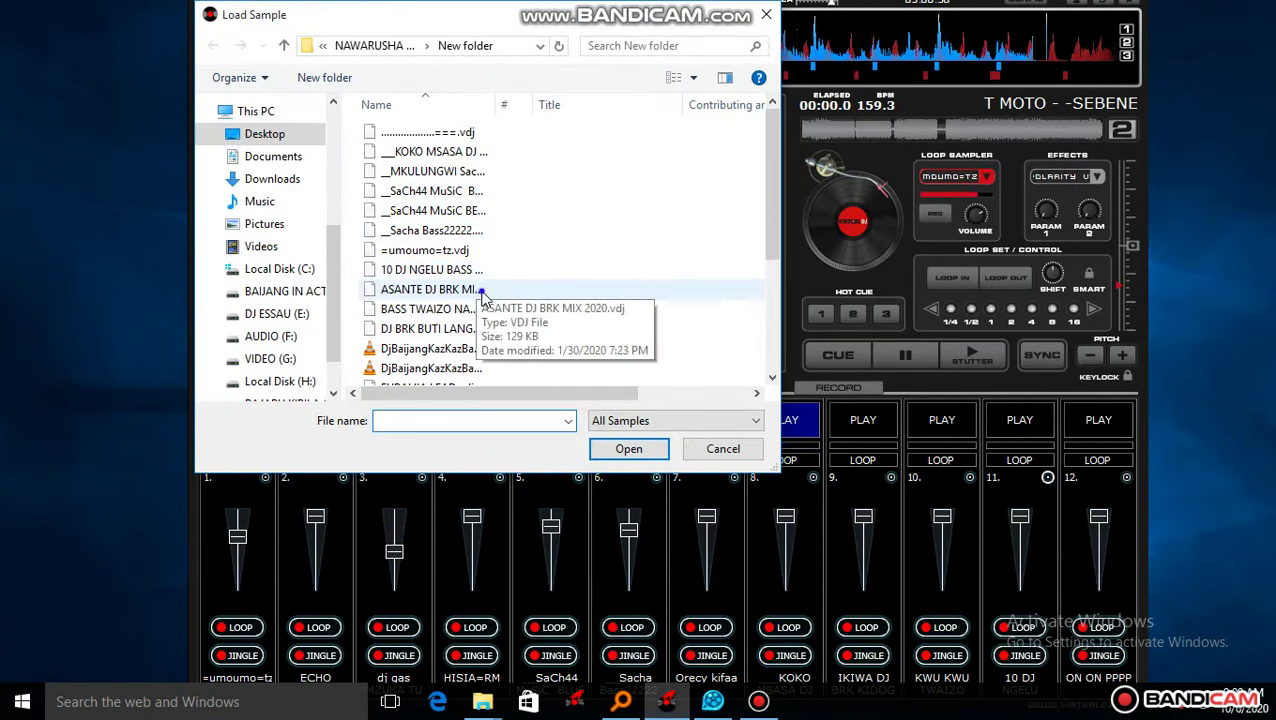
double_click(478, 289)
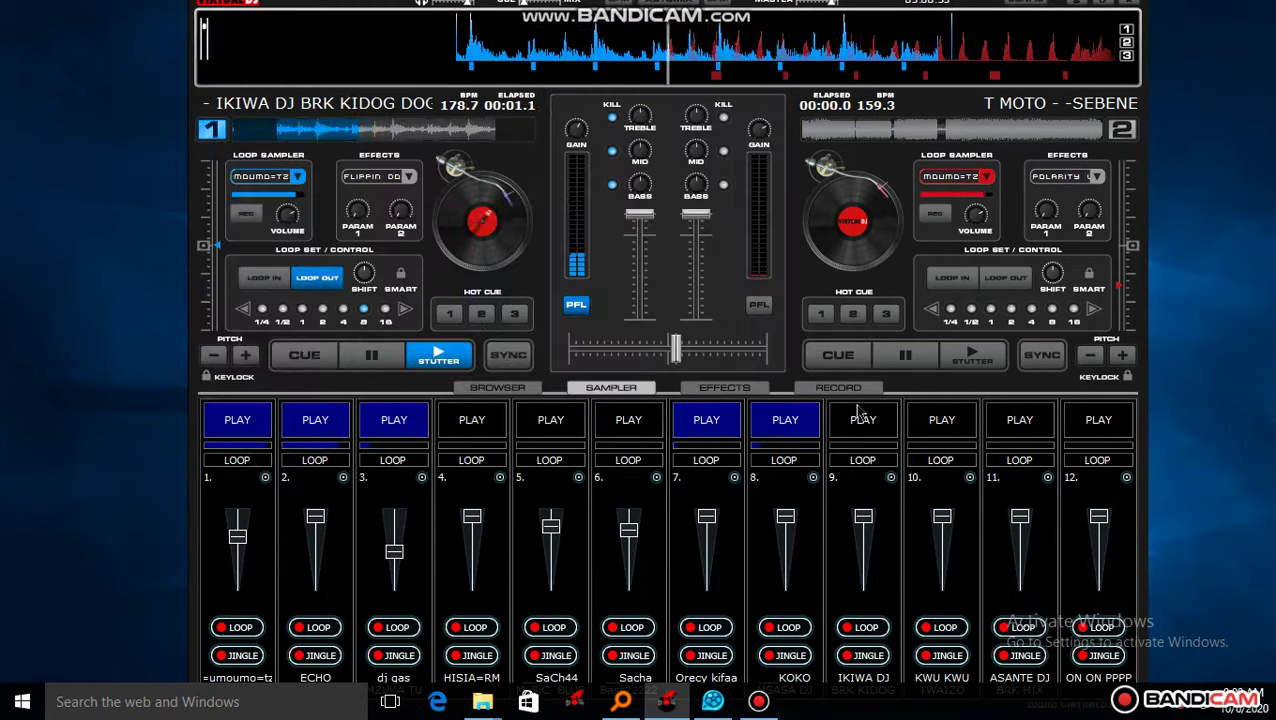
click(1012, 436)
click(213, 422)
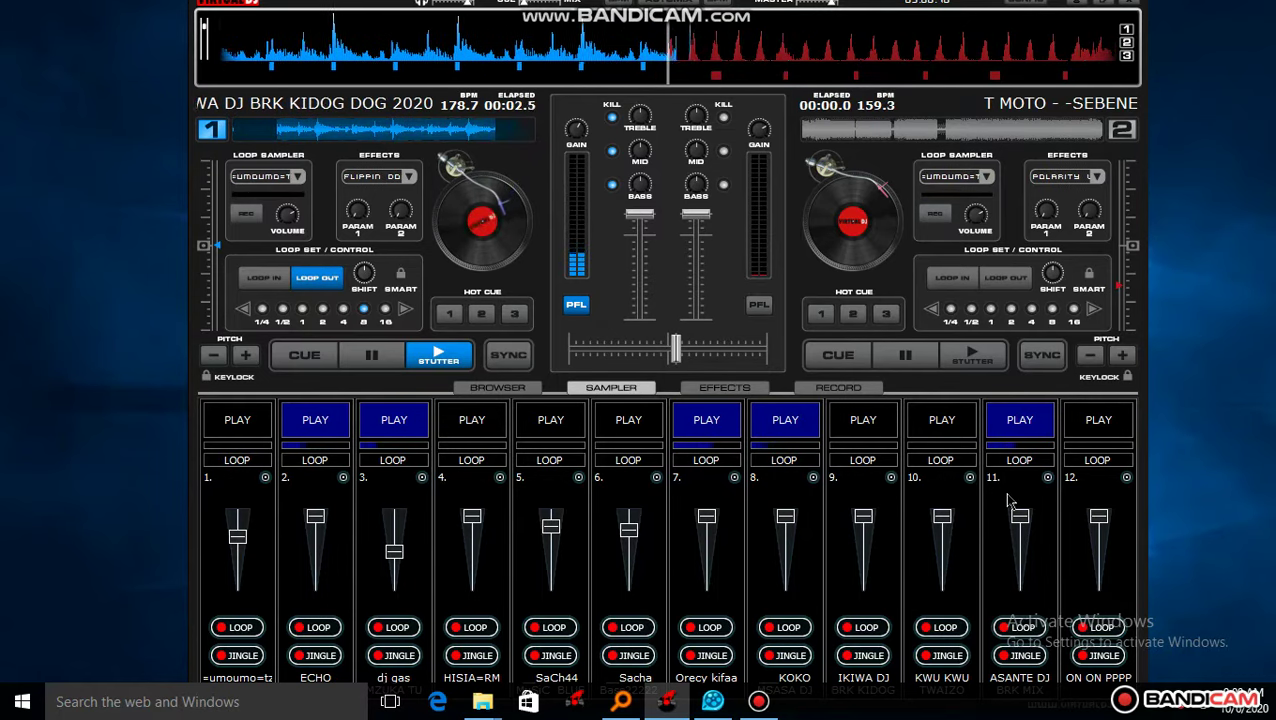
Step: Stop sampler sample 11 and start sample 12
click(1020, 420)
drag(1099, 516, 1099, 582)
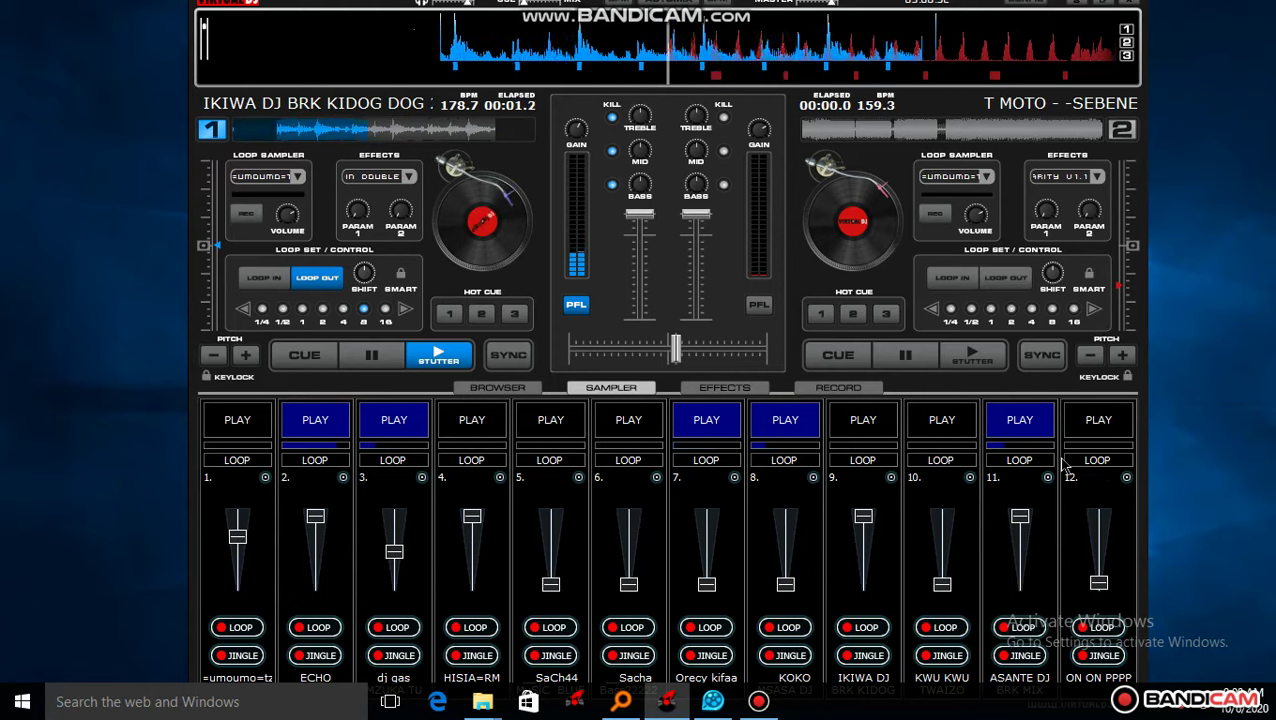
click(1118, 432)
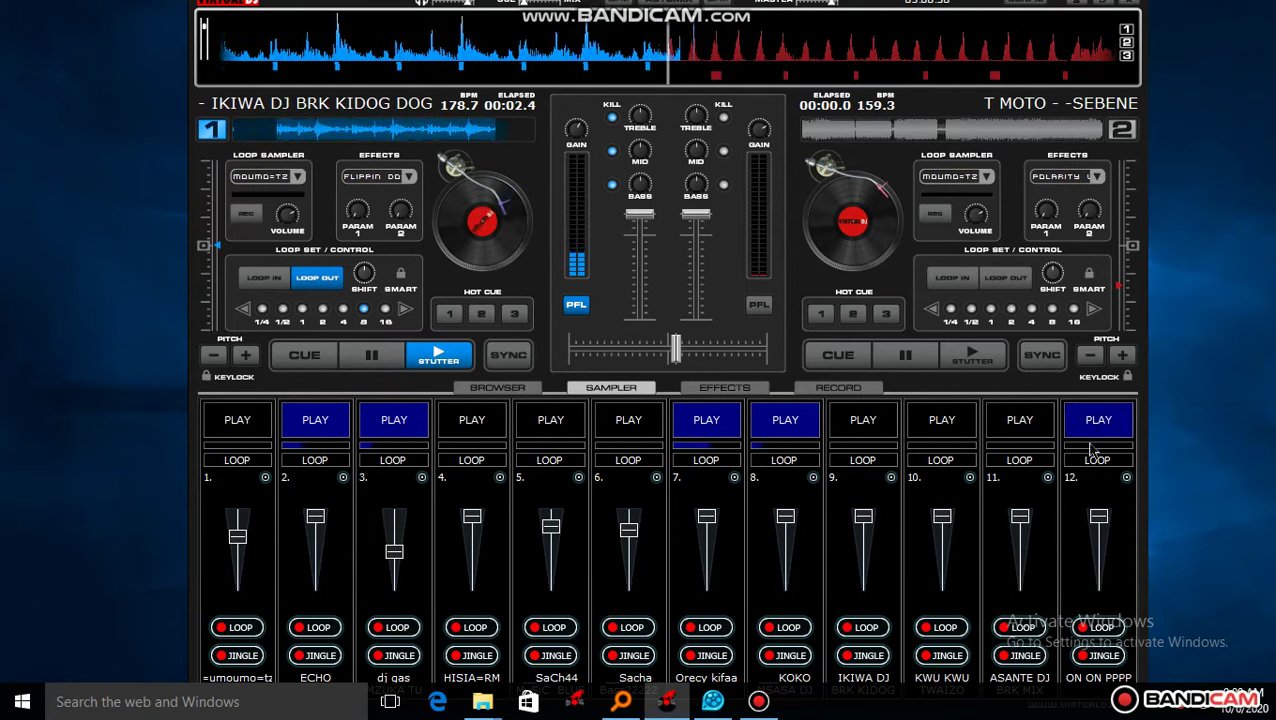
Step: Load the BASS TWAIZO NAMOYOO sample into sampler slot 11 and start it in place of sample 12
click(1047, 477)
click(1085, 489)
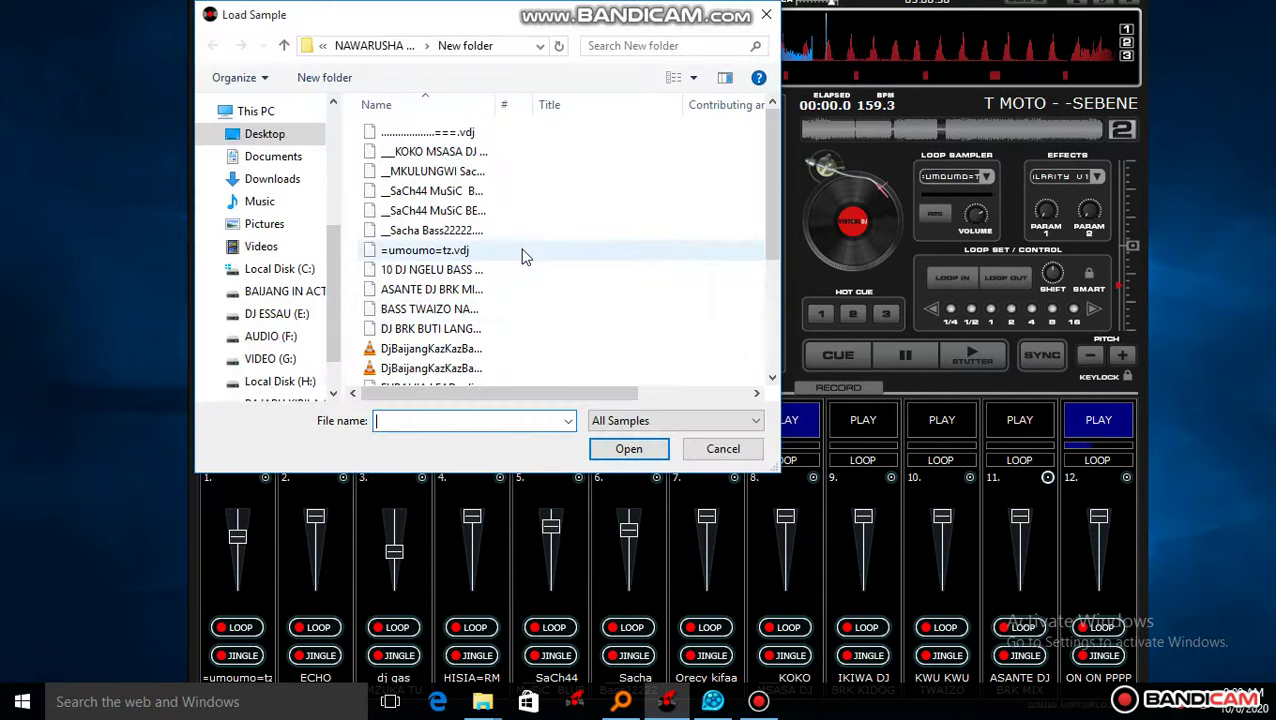
click(506, 312)
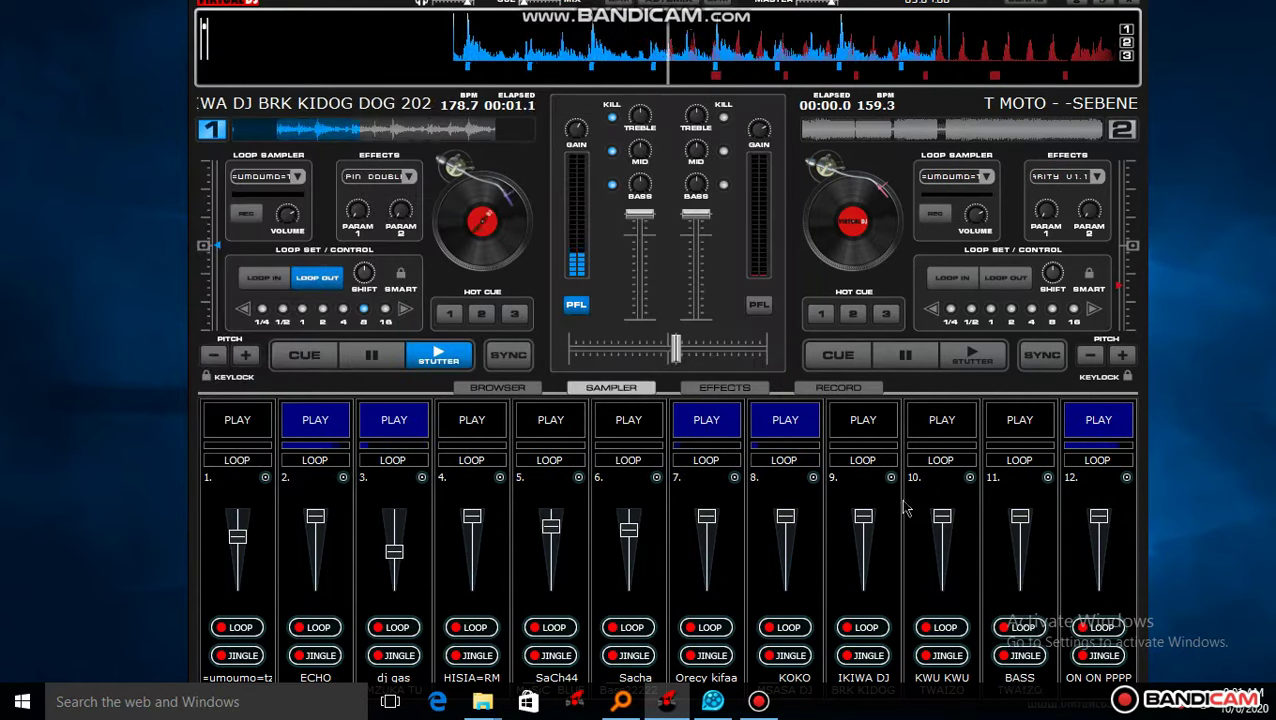
click(1042, 432)
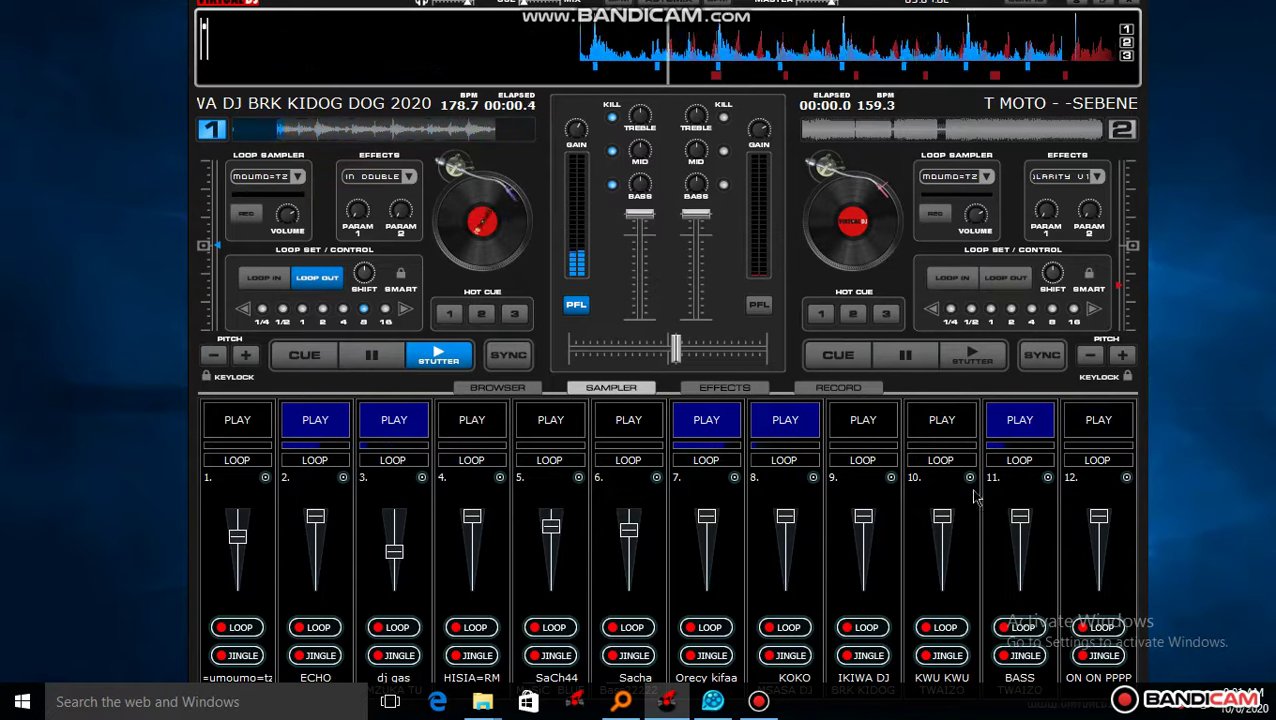
Step: Start sampler samples 4 and 5 and stop sample 7
click(891, 478)
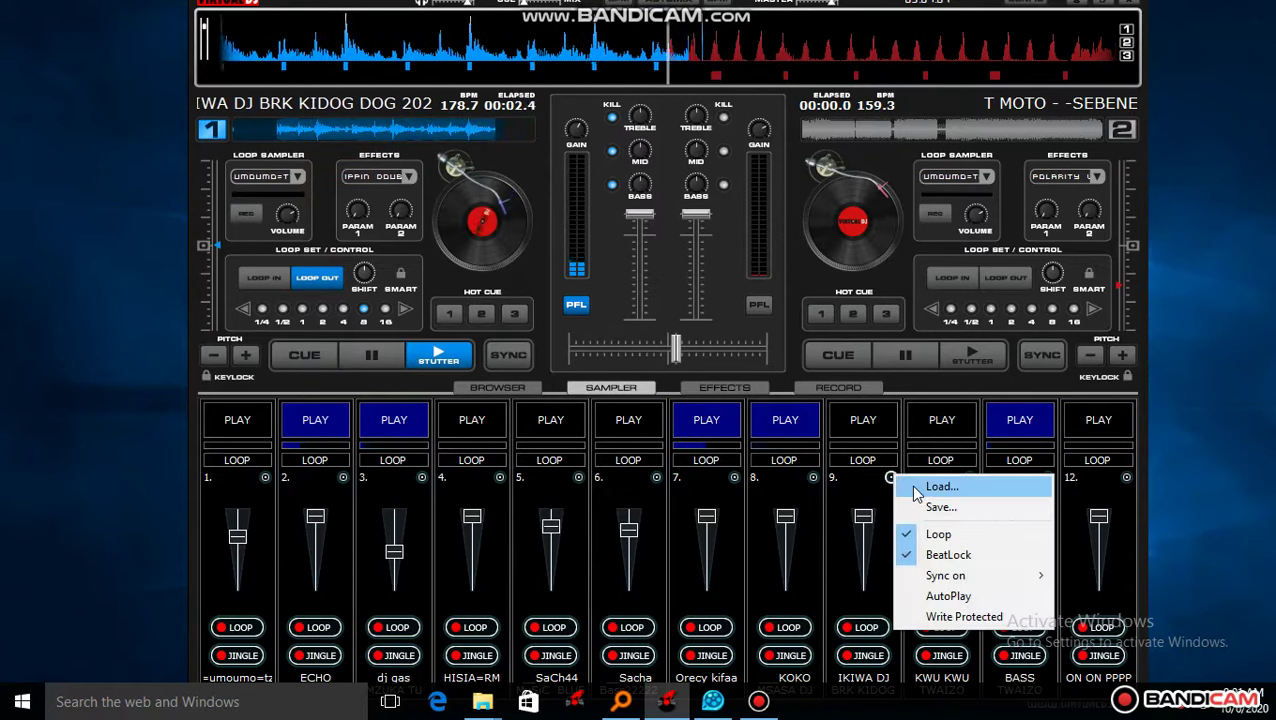
click(838, 501)
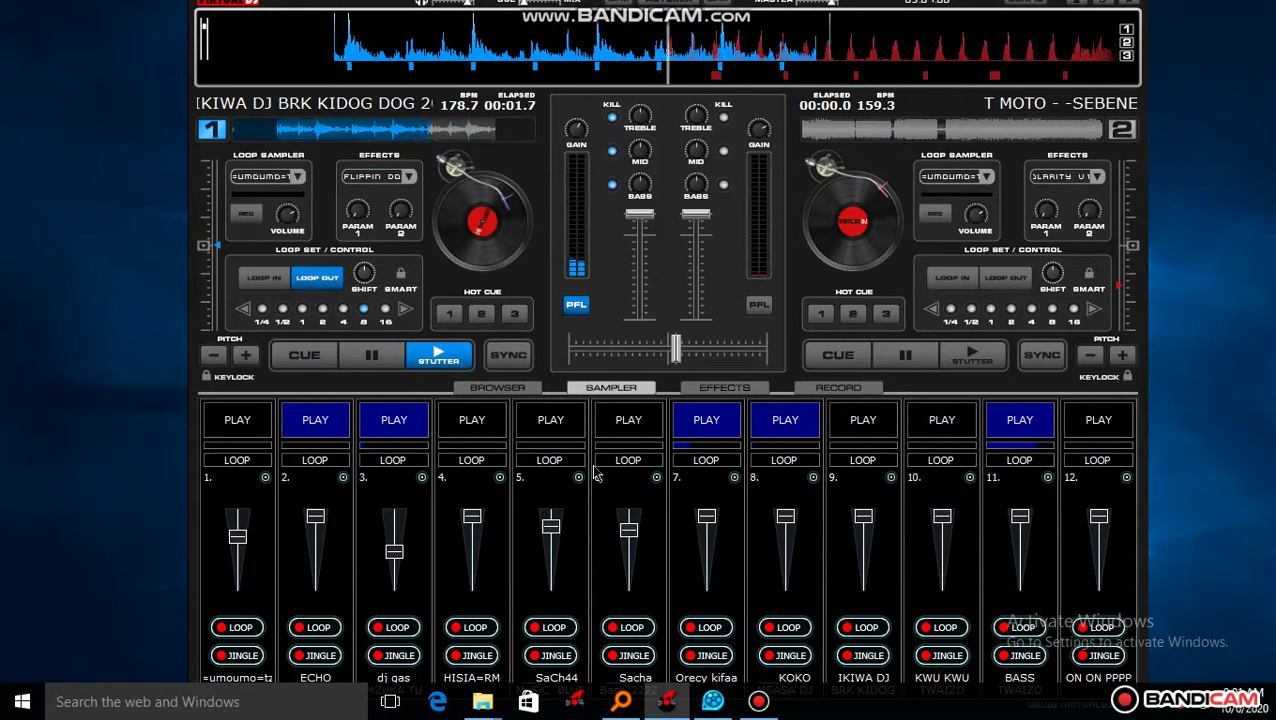
click(496, 428)
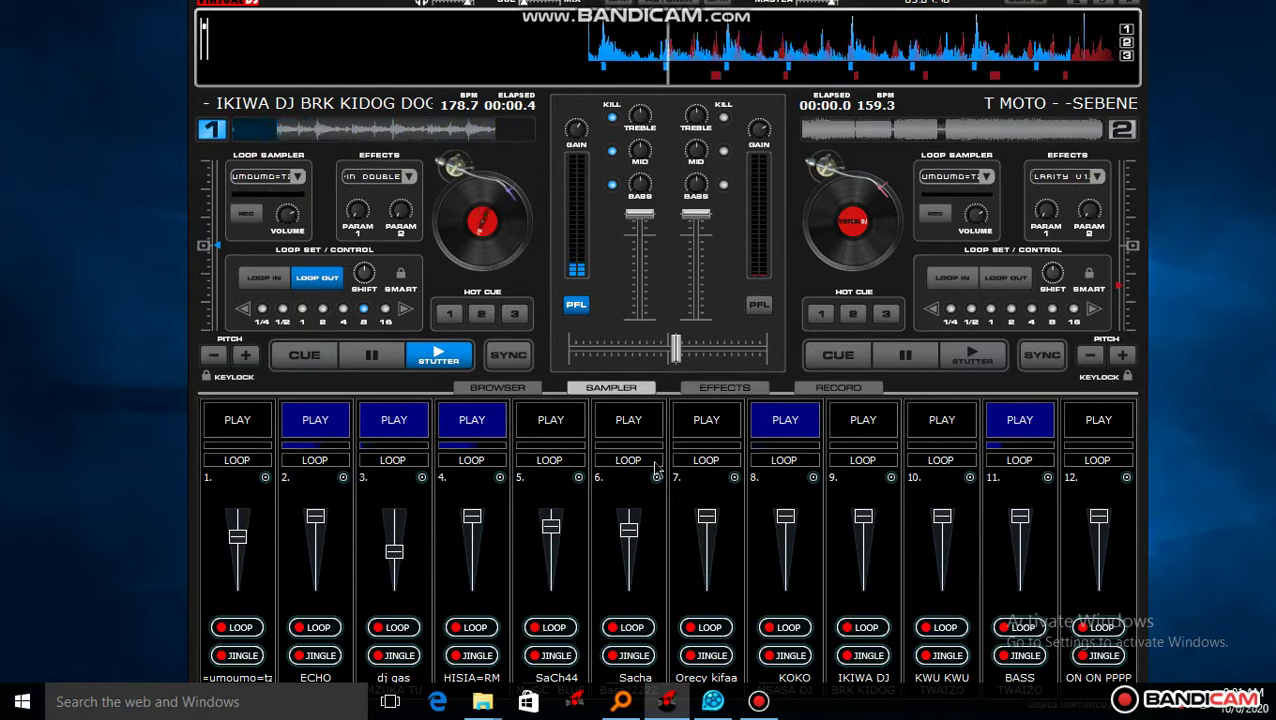
click(552, 421)
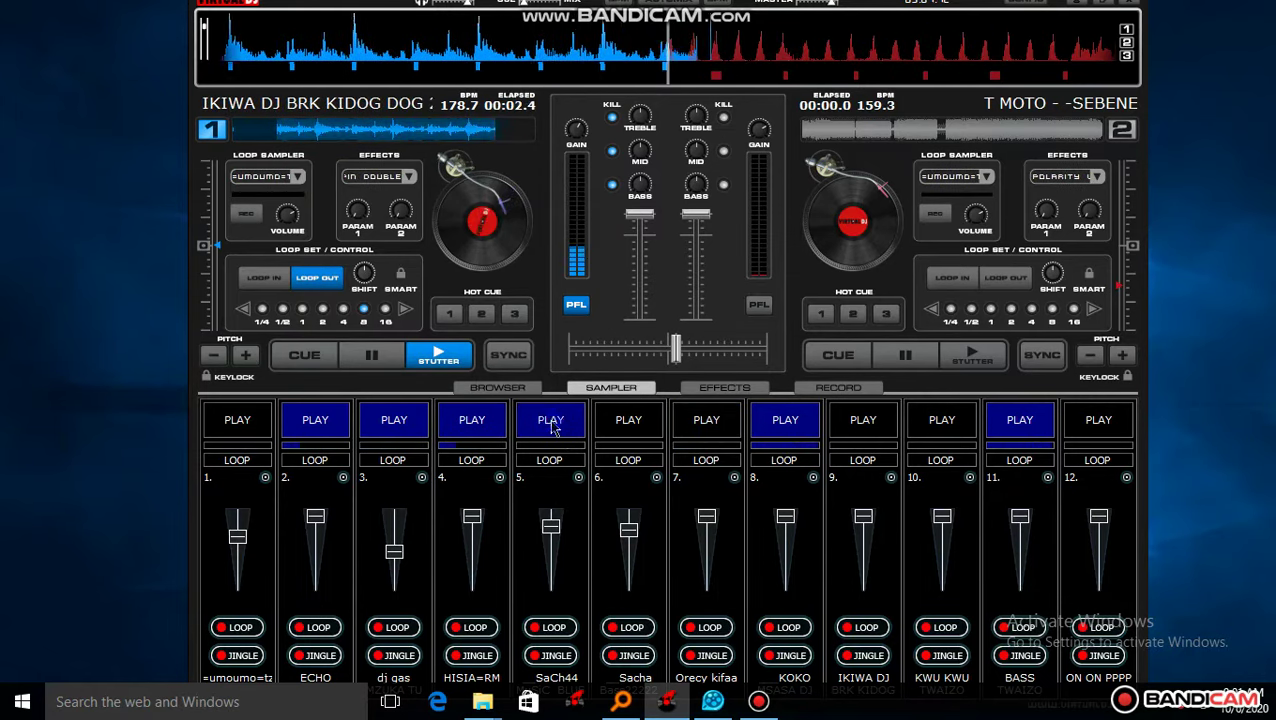
Step: Stop sampler sample 11, load the DJ BRK BUTI sample into its slot and start it
click(1020, 421)
click(1046, 478)
click(1090, 492)
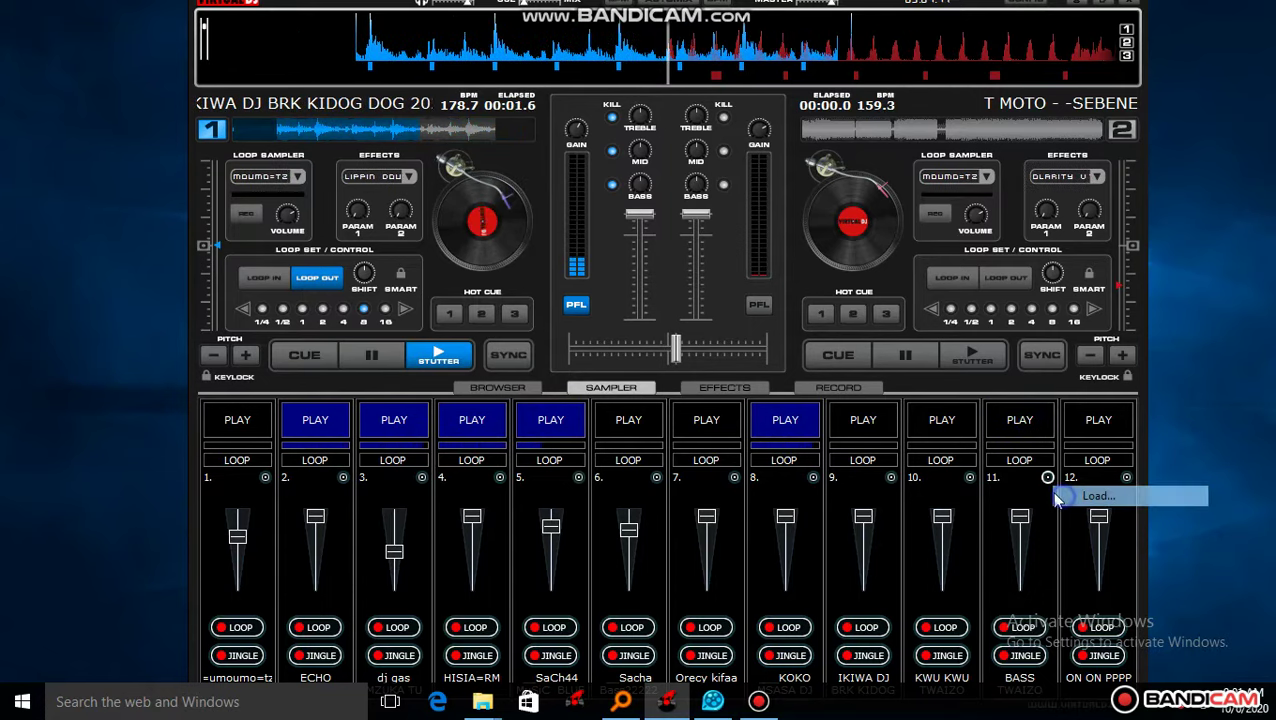
click(474, 310)
scroll(474, 310, down, 1)
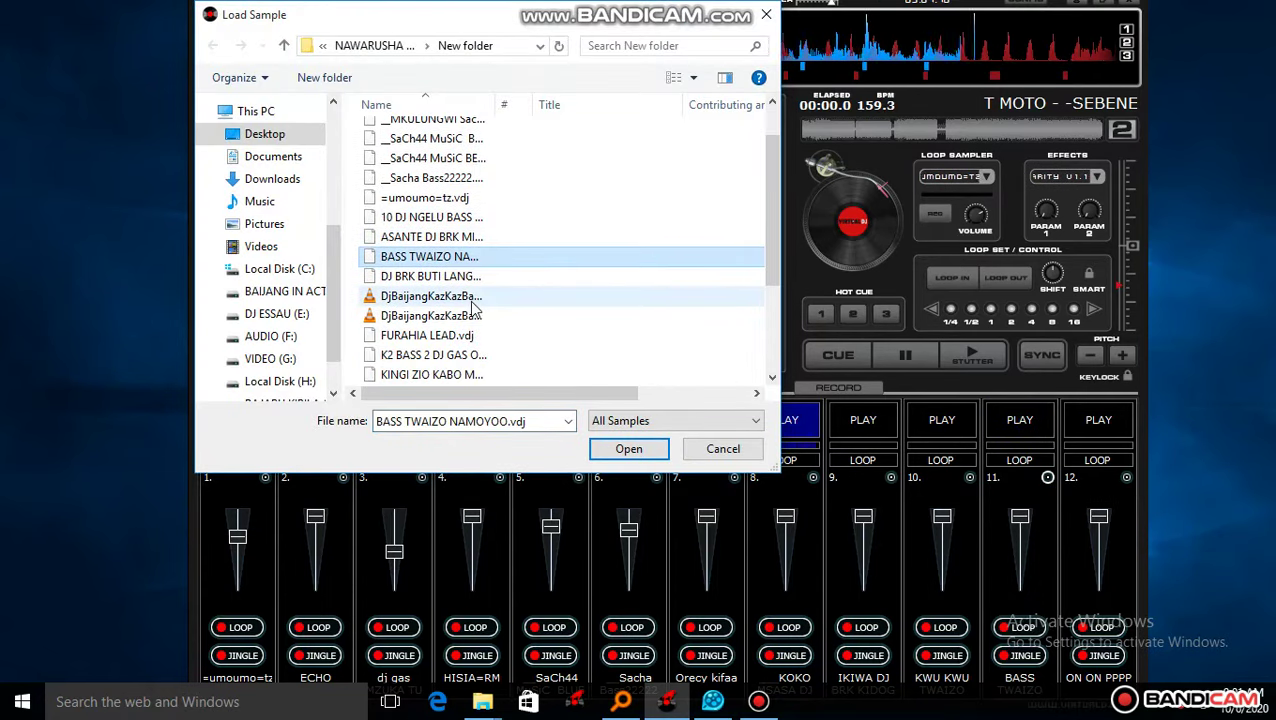
double_click(440, 273)
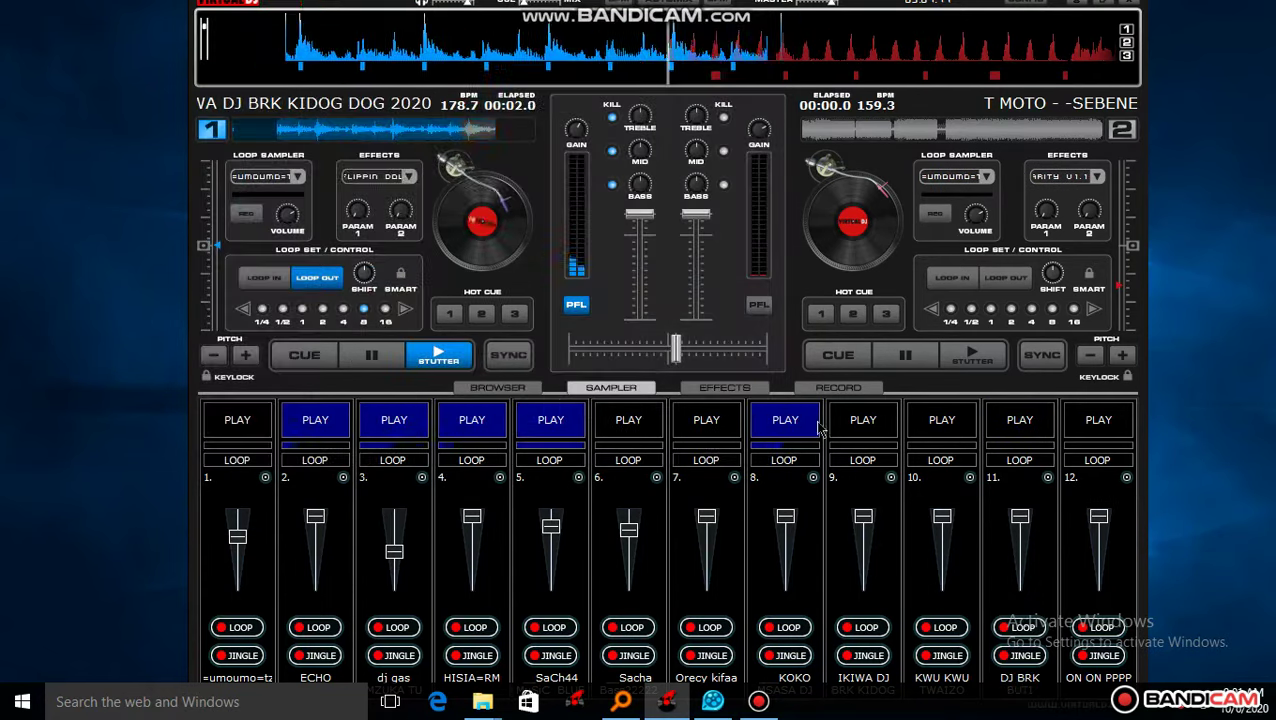
click(1020, 430)
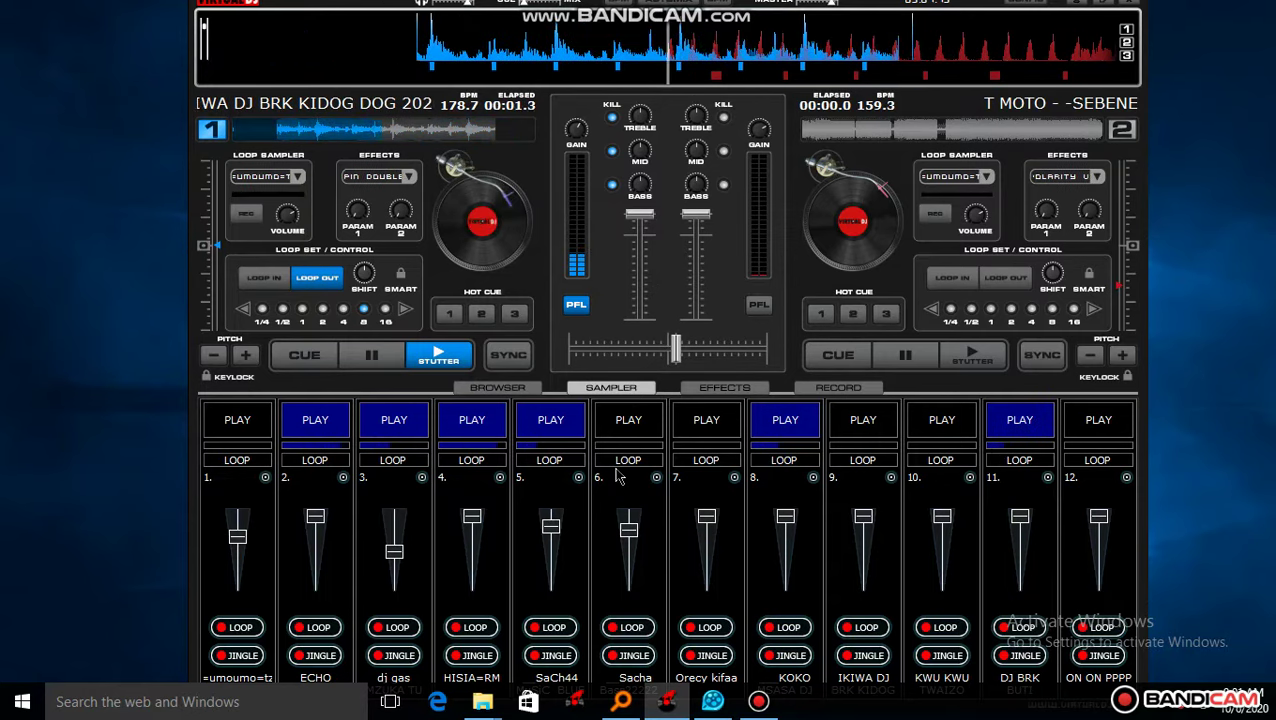
Step: Replace the sample in sampler slot 5 with FURAHIA LEAD, lower its volume slightly and start it
click(550, 420)
click(578, 479)
click(607, 493)
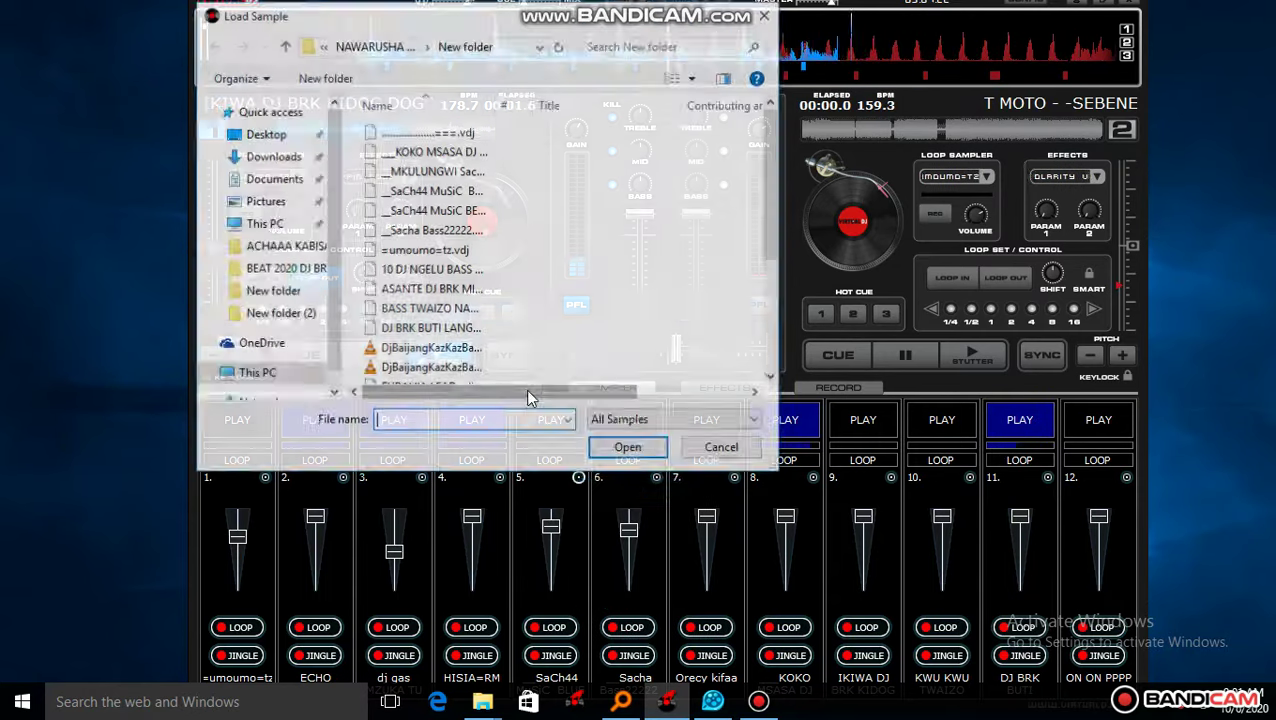
click(490, 309)
scroll(512, 325, down, 1)
scroll(510, 318, down, 1)
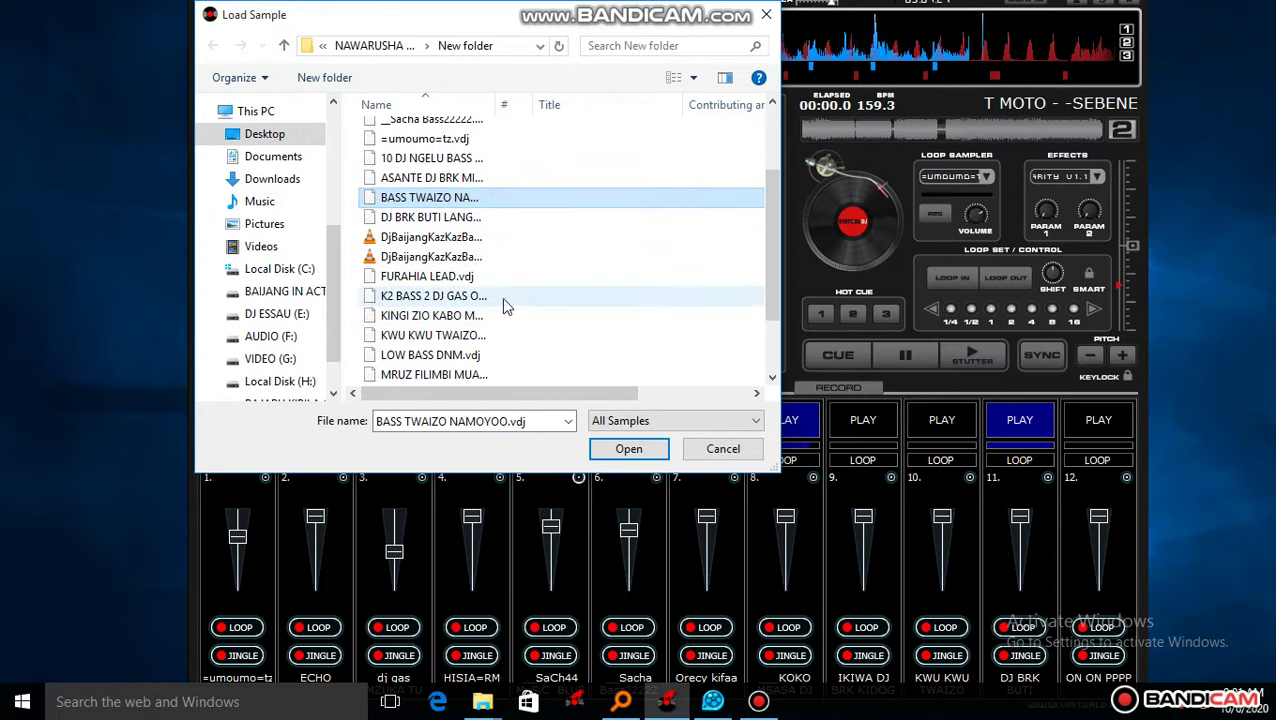
double_click(498, 276)
drag(550, 535, 550, 547)
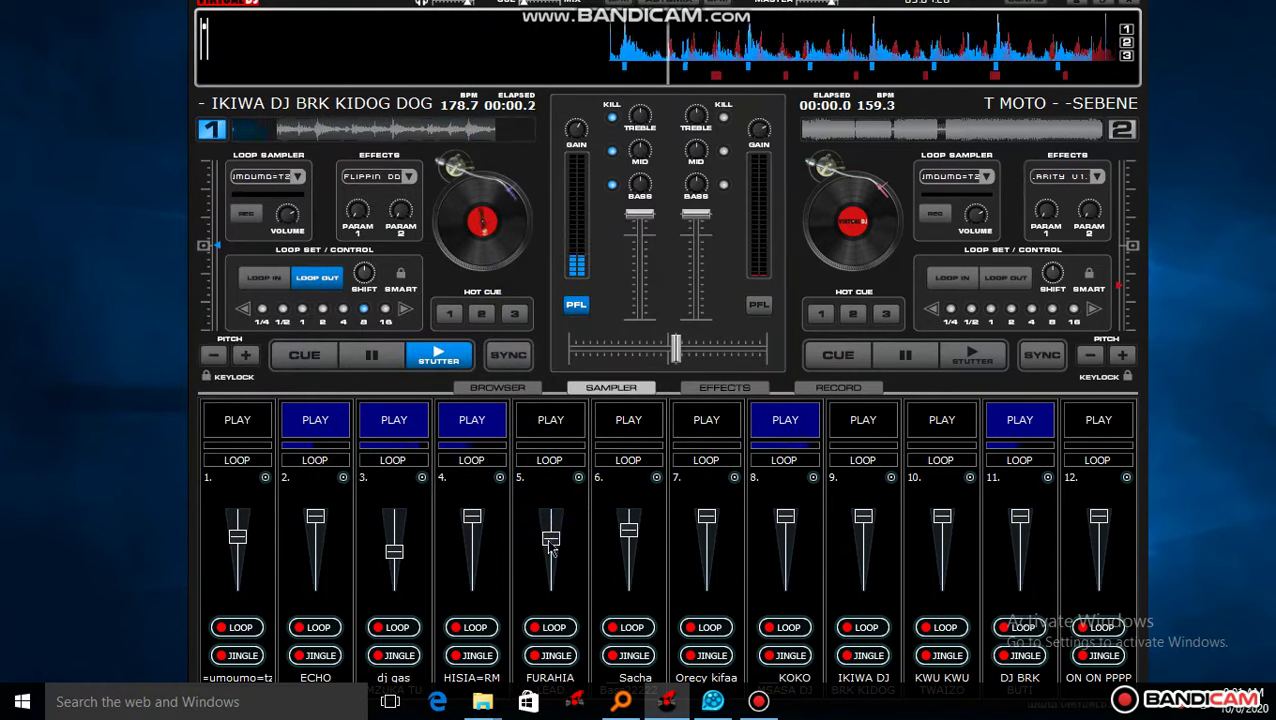
click(551, 419)
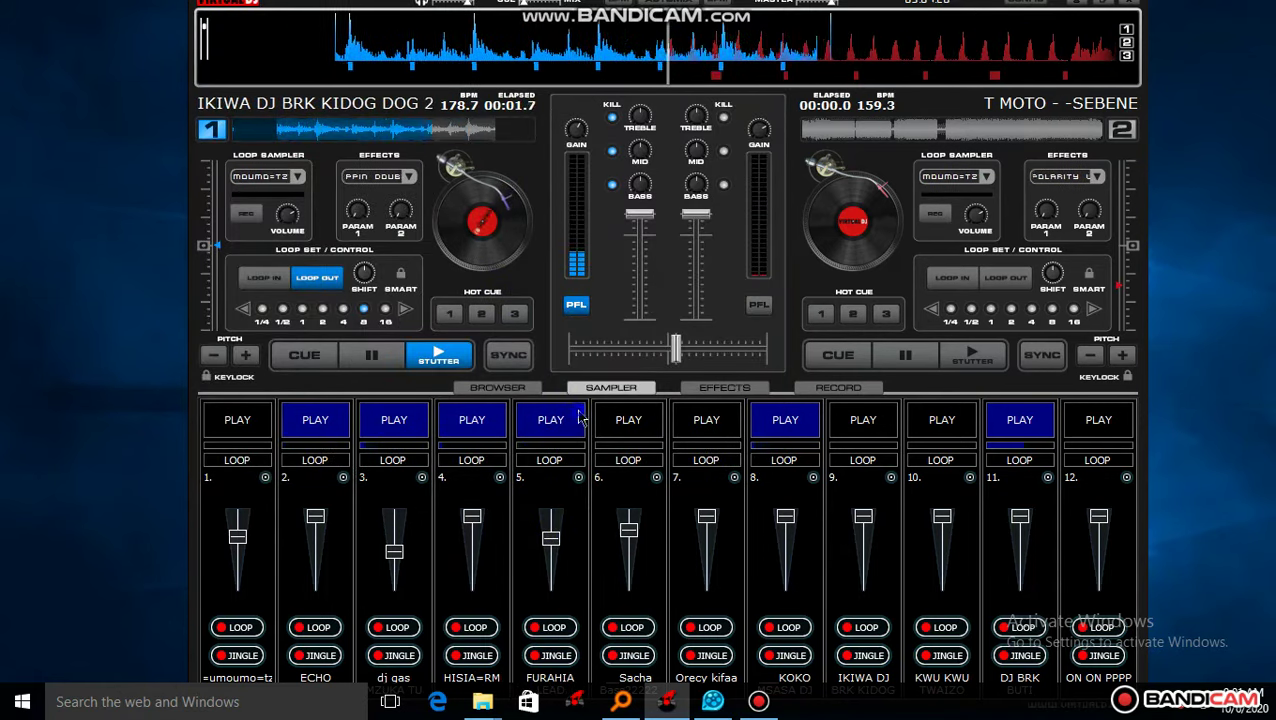
Step: Stop sampler samples 4 and 8 and raise the volume of sample 5 to maximum
click(795, 424)
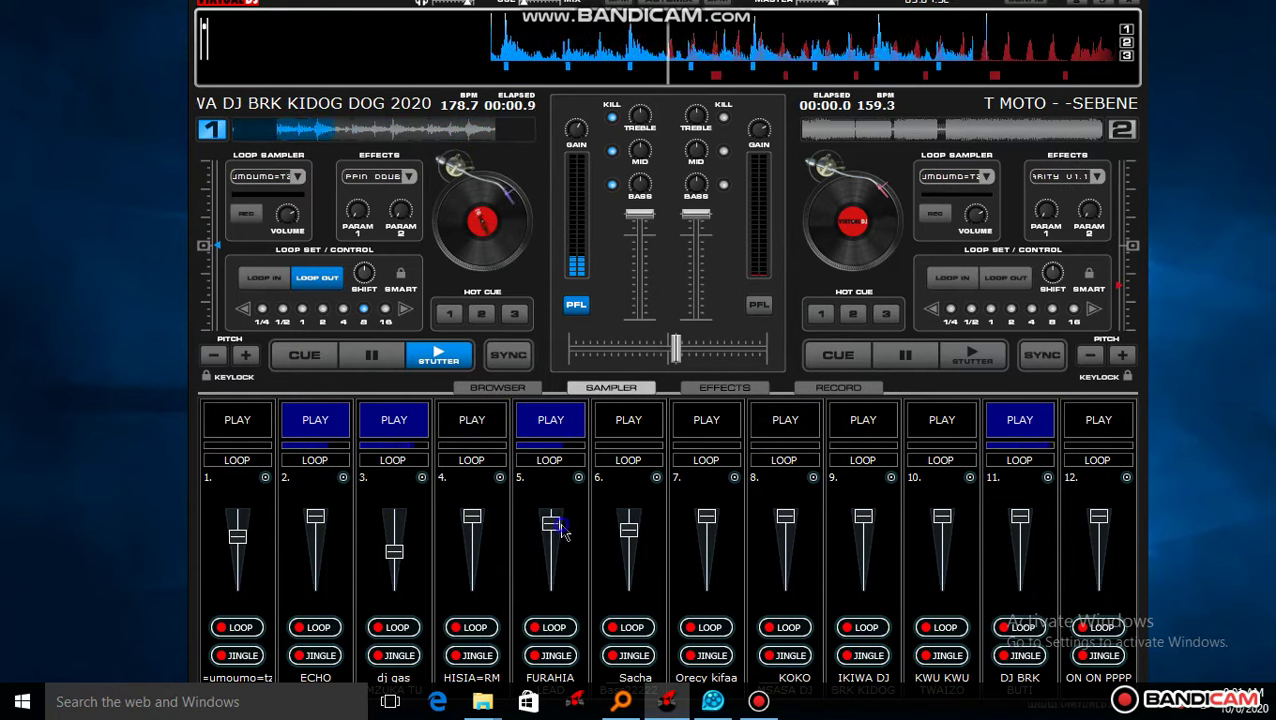
drag(562, 531, 556, 514)
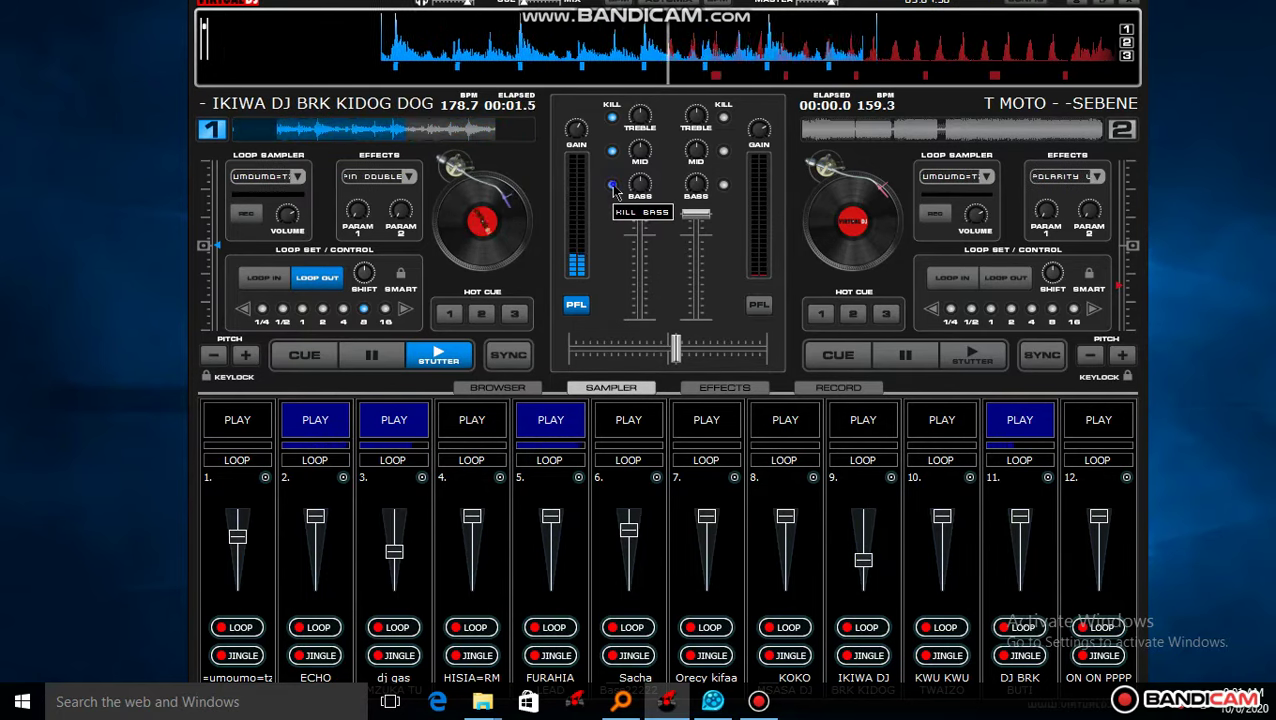
Step: Play sampler sample 9 while raising its volume partway, and switch over from it to sample 10
click(863, 421)
drag(863, 561, 868, 545)
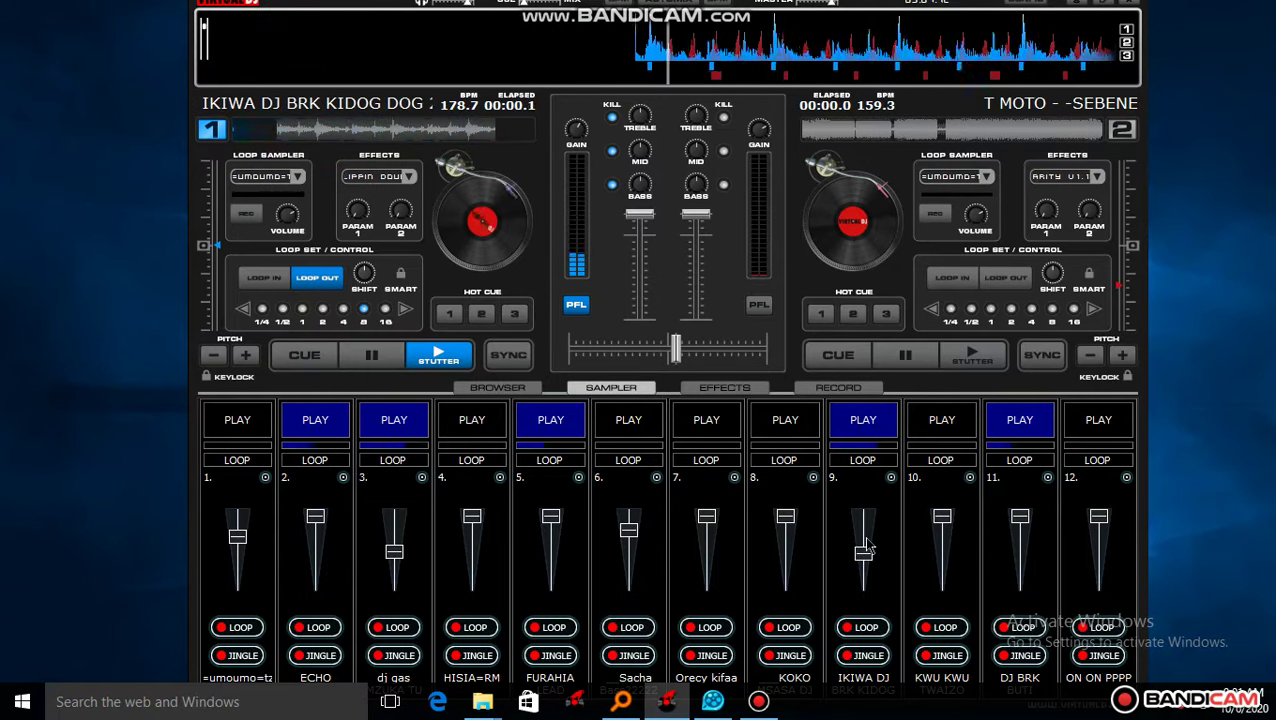
click(925, 430)
click(889, 424)
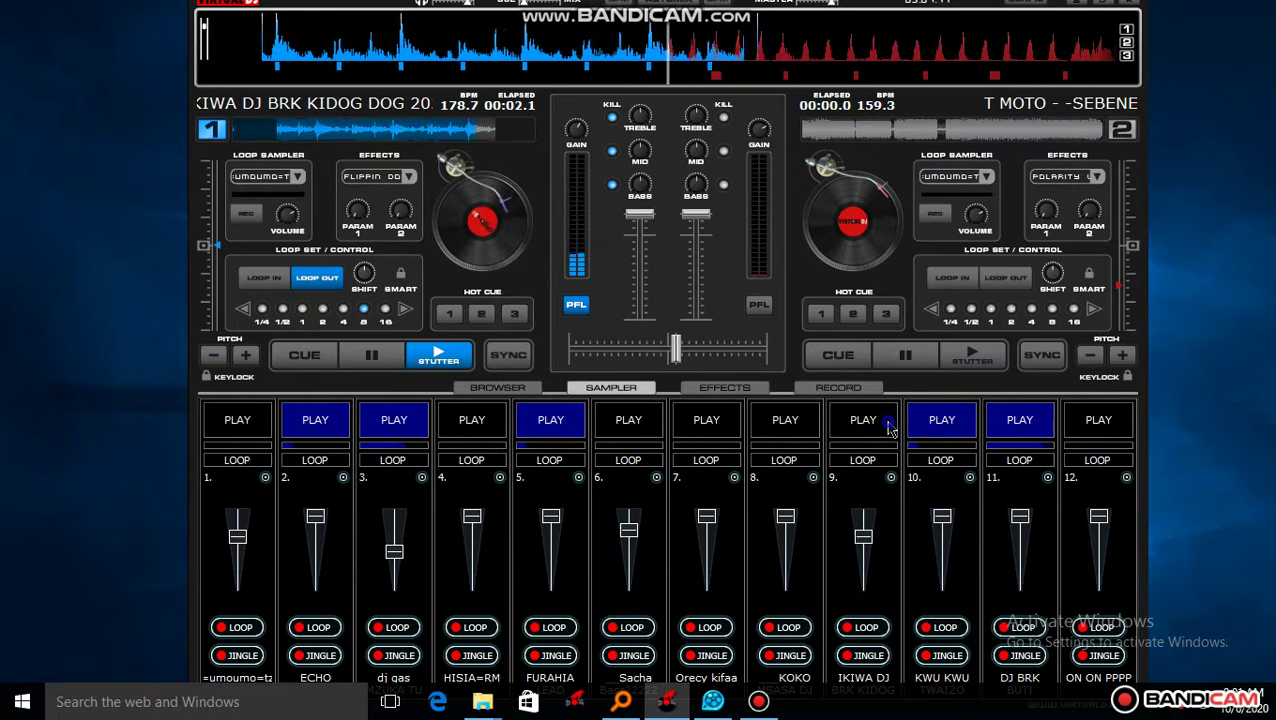
Step: Load the K2 BASS 2 DJ GAS ORG sample into sampler slot 9
click(891, 477)
click(940, 488)
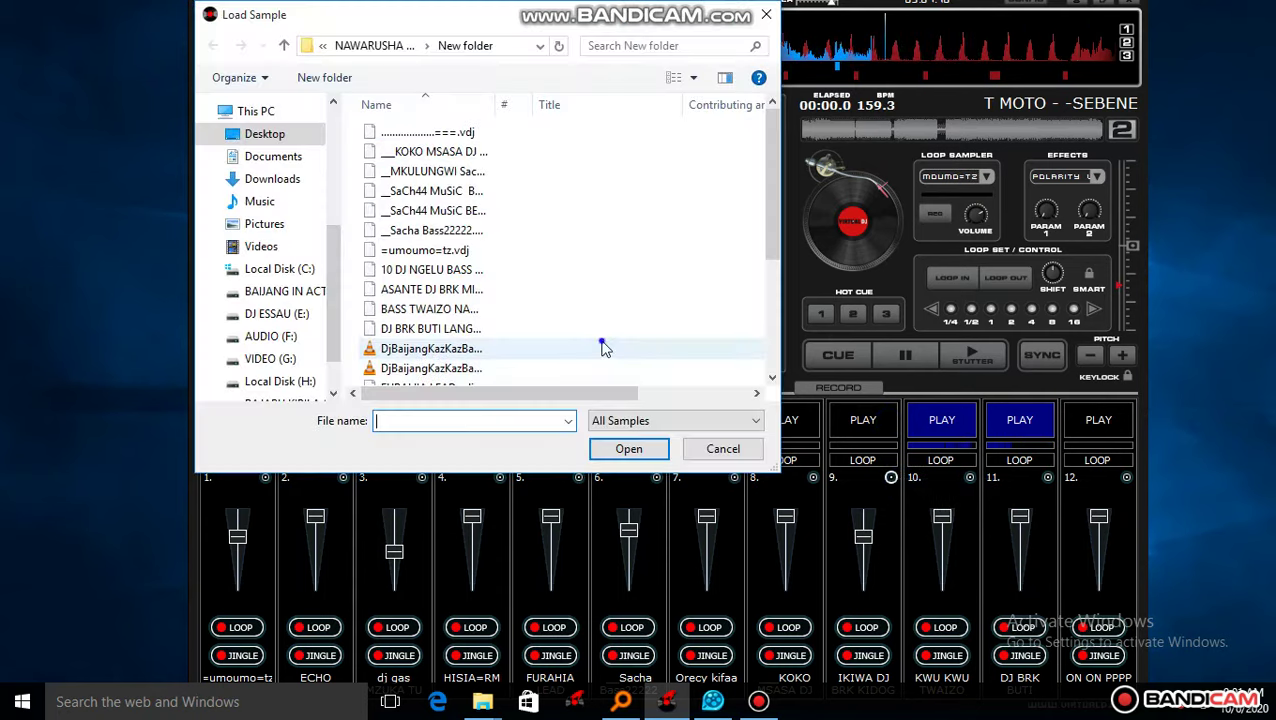
click(601, 347)
scroll(603, 348, down, 1)
double_click(603, 352)
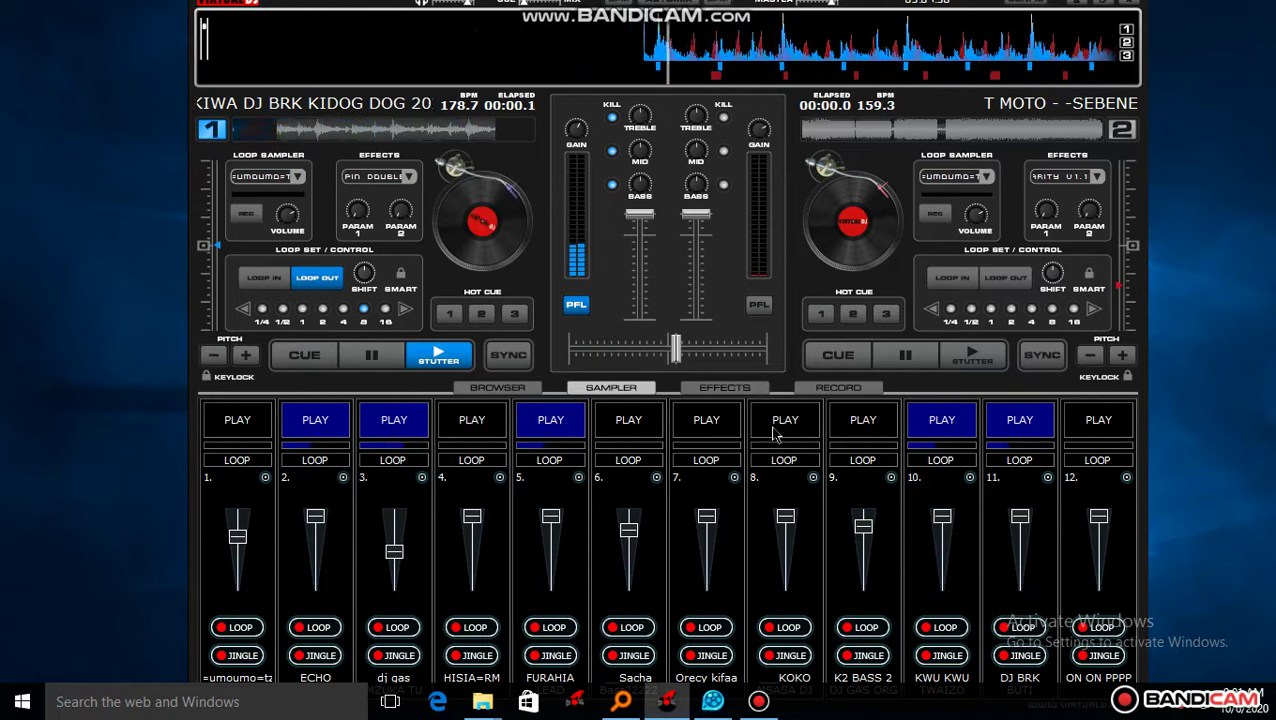
Step: Start sampler samples 7, 8 and 9 and stop samples 5, 10 and 11
click(789, 424)
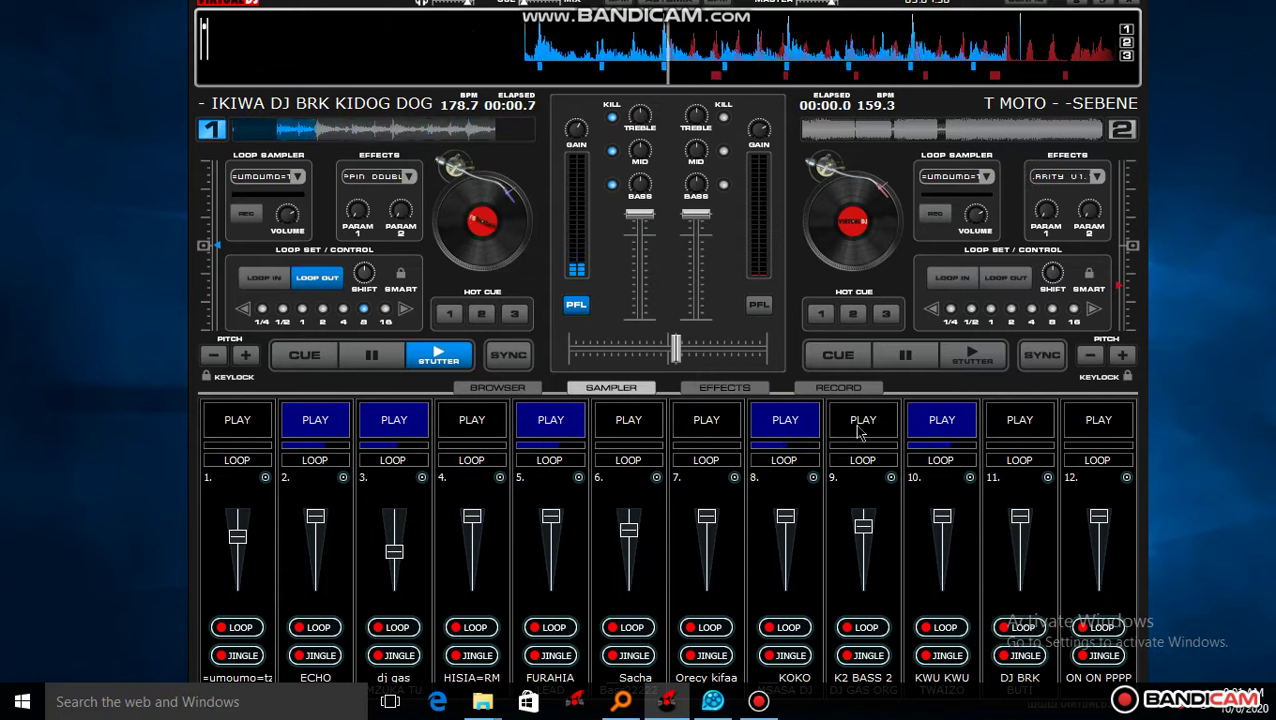
click(706, 434)
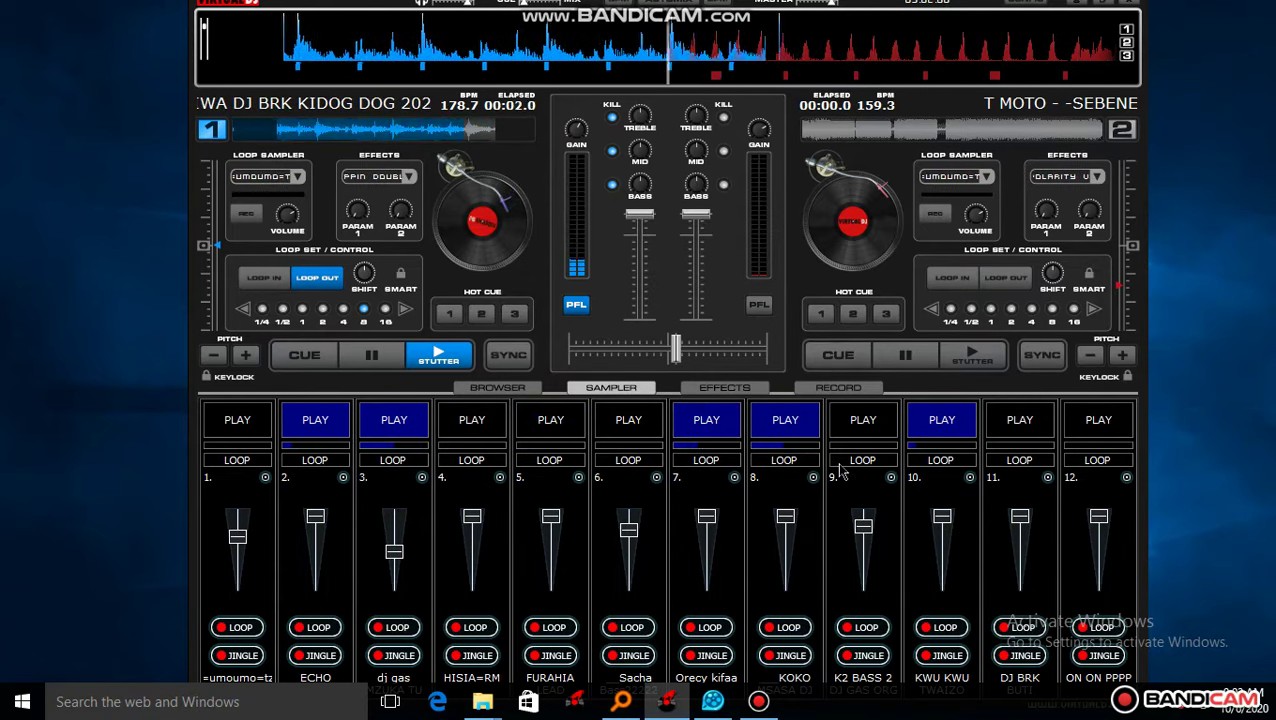
click(950, 425)
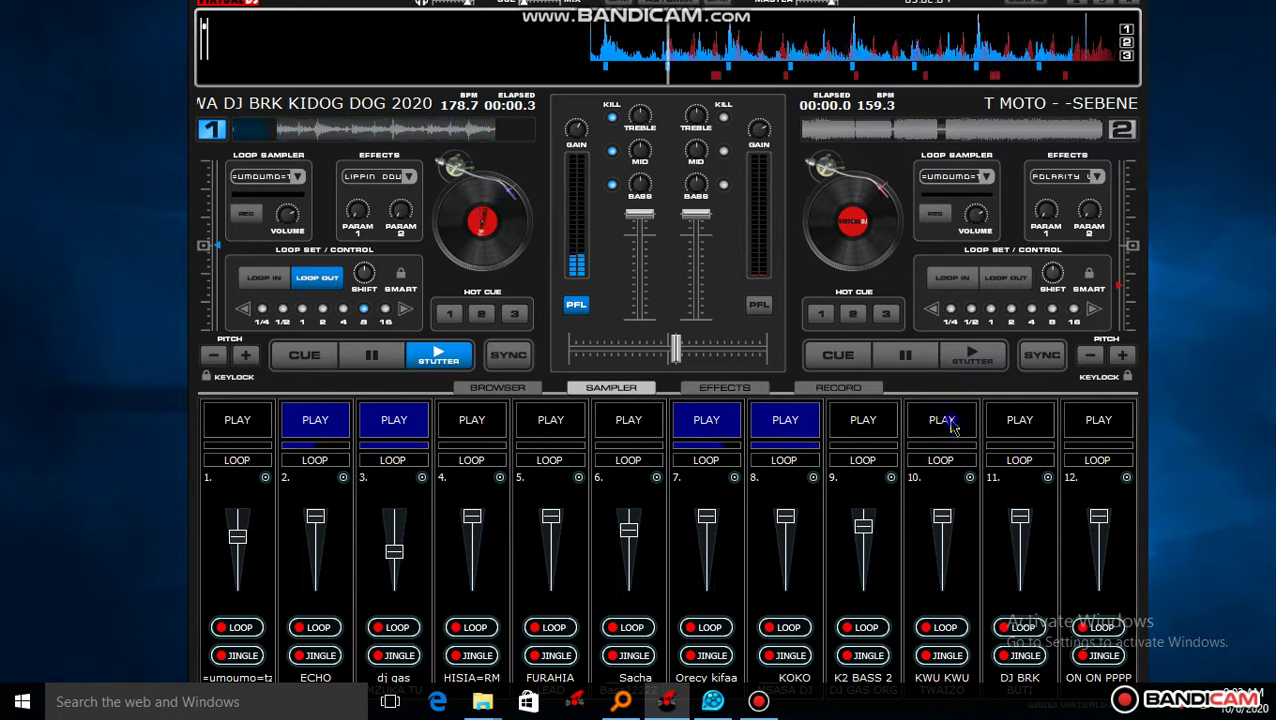
click(878, 428)
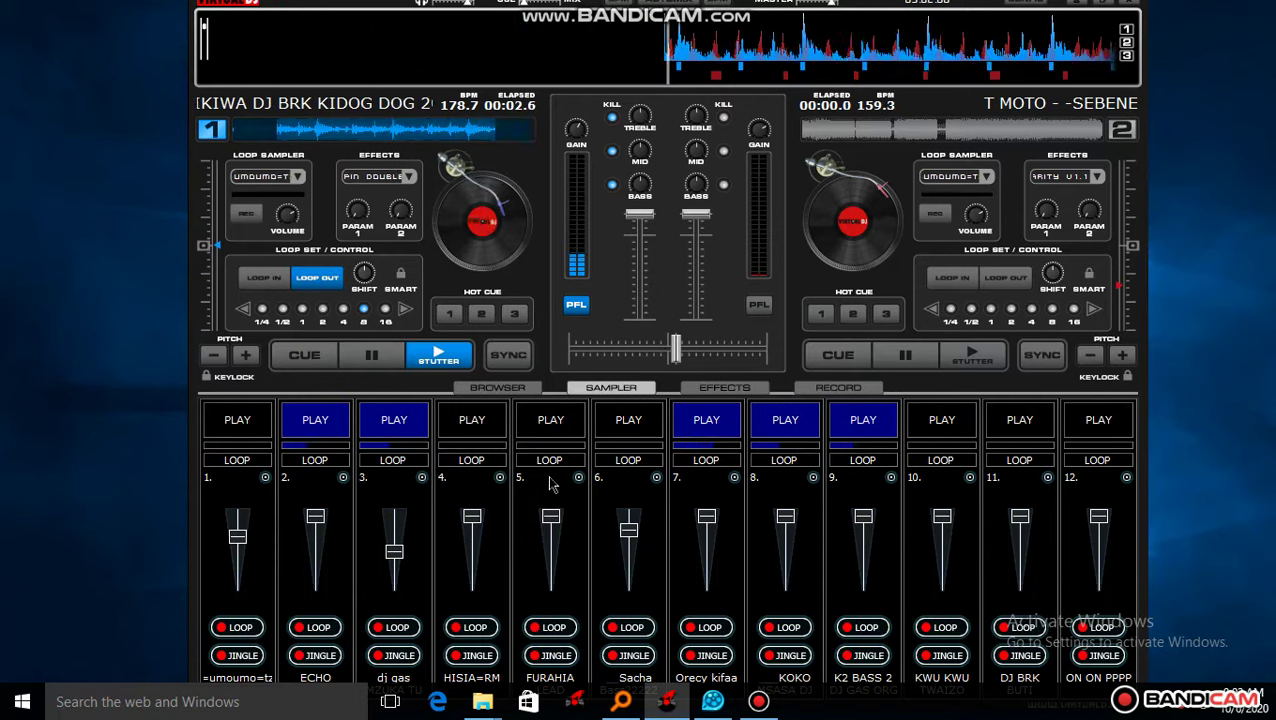
Step: Load the KINGI ZIO KABO sample into sampler slot 5 and start it
click(580, 476)
click(600, 487)
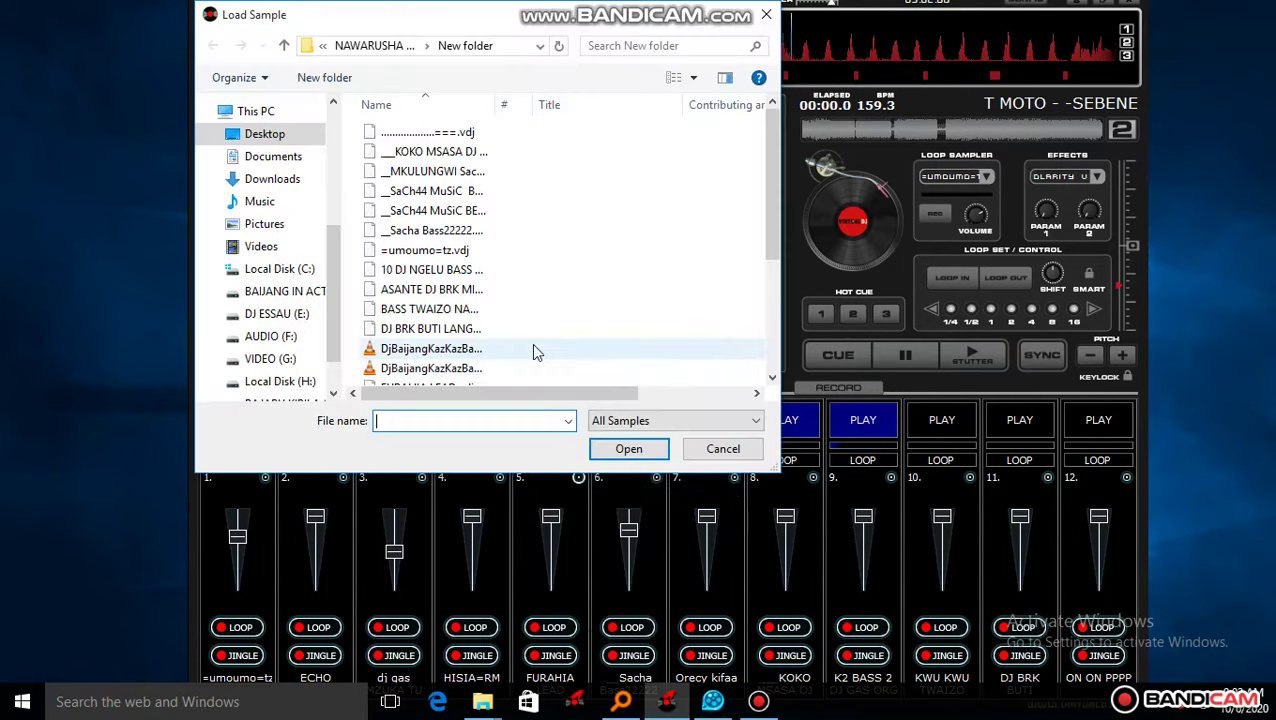
click(535, 350)
scroll(533, 352, down, 2)
click(531, 337)
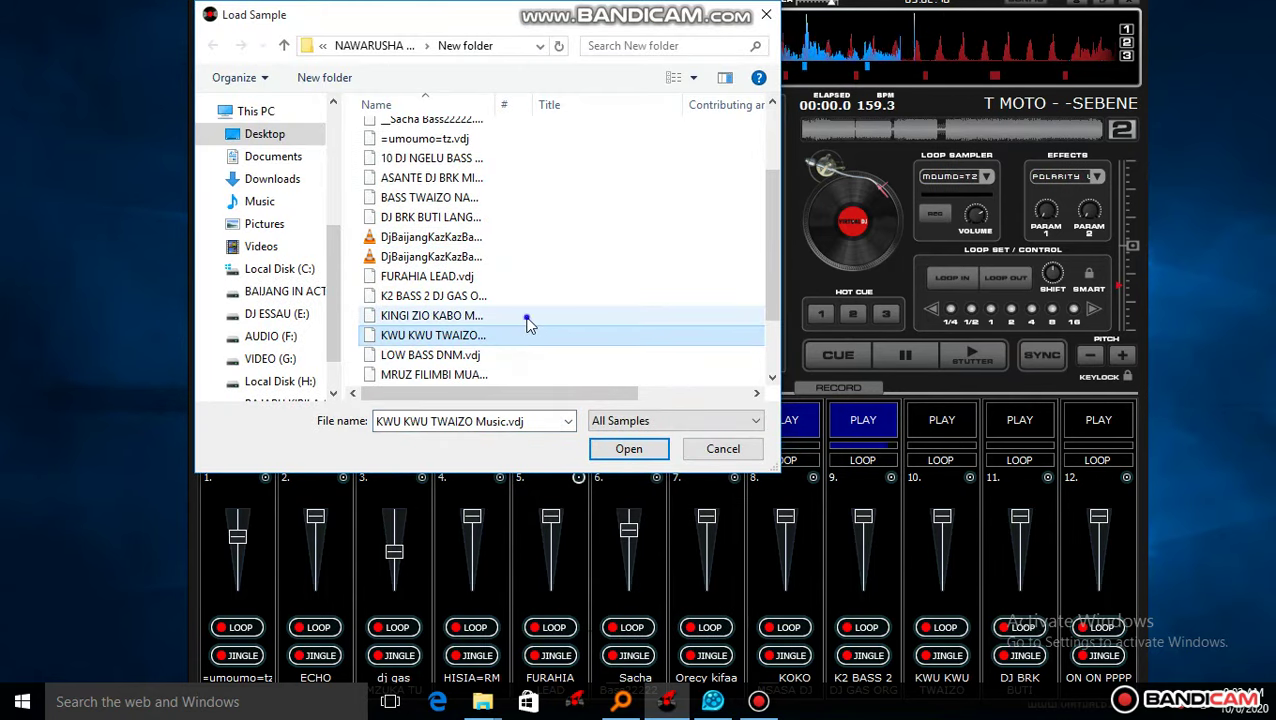
click(527, 318)
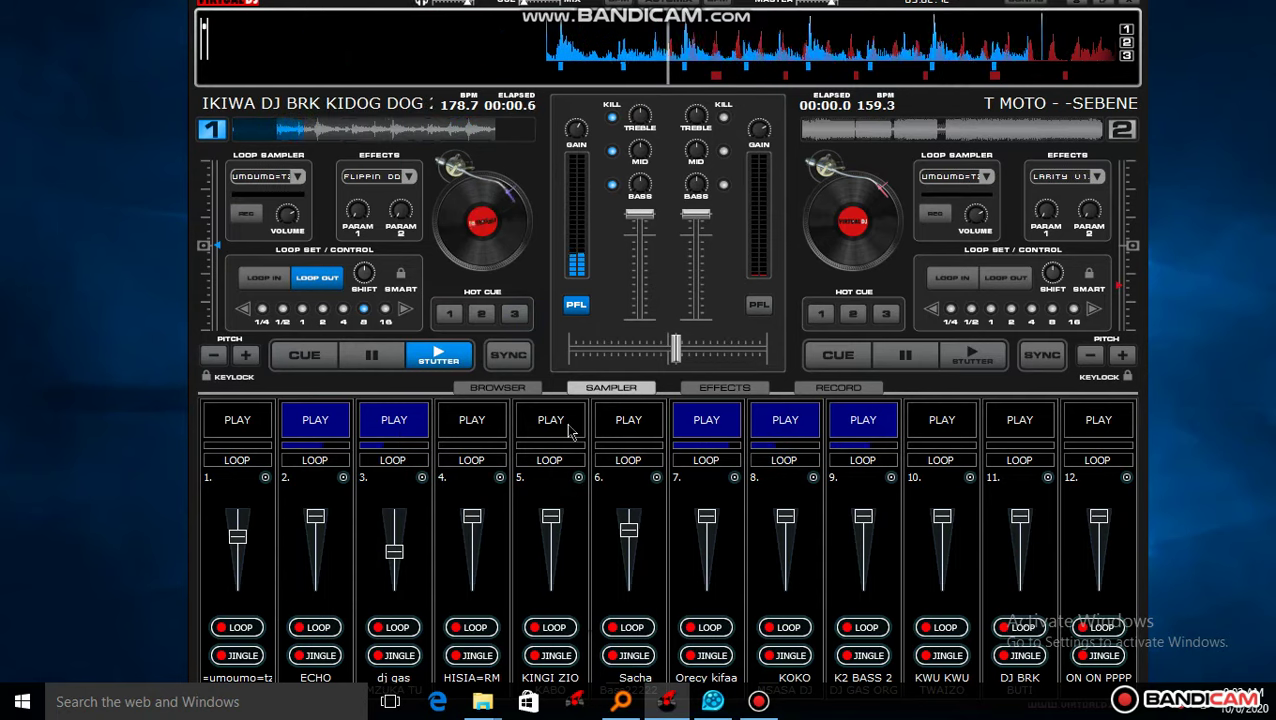
click(571, 431)
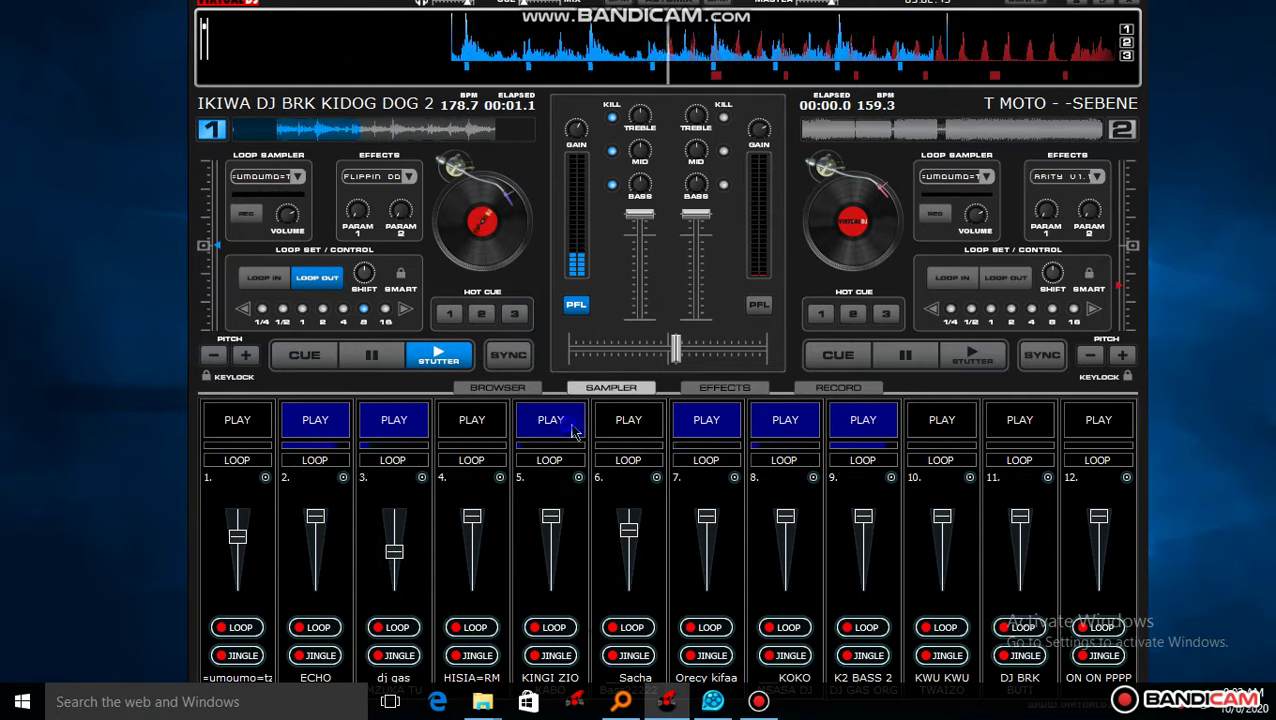
Step: Load the LOW BASS DNM sample into sampler slot 9
click(891, 477)
click(932, 490)
click(506, 360)
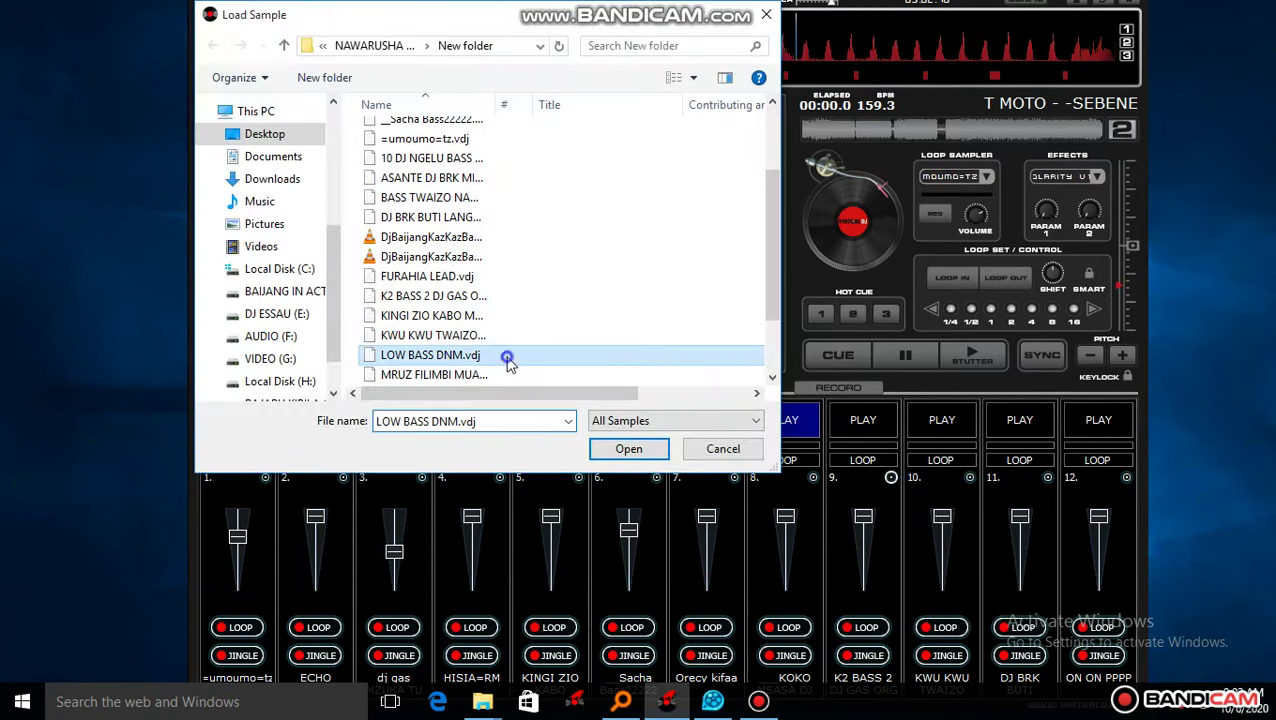
click(501, 336)
click(503, 358)
double_click(503, 358)
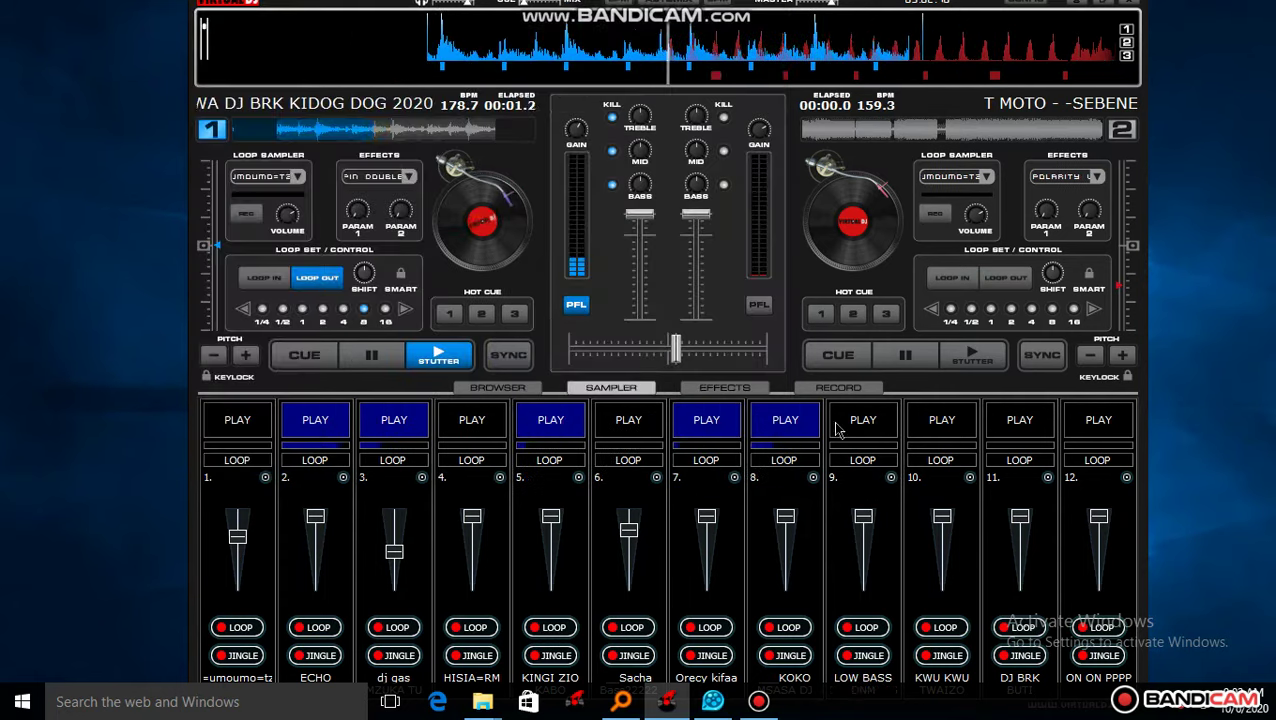
Step: Start sampler samples 4 and 9, stop samples 5 and 7, and raise the volume of sample 3 slightly
click(552, 420)
click(474, 421)
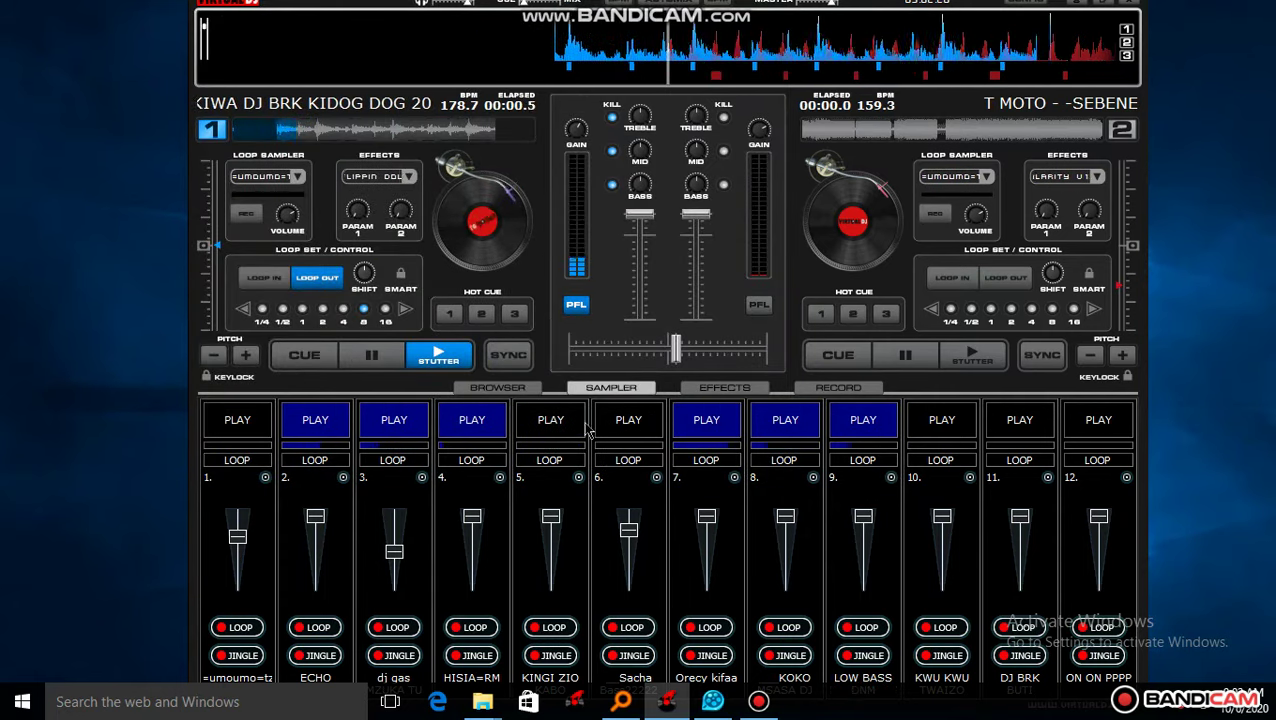
click(706, 424)
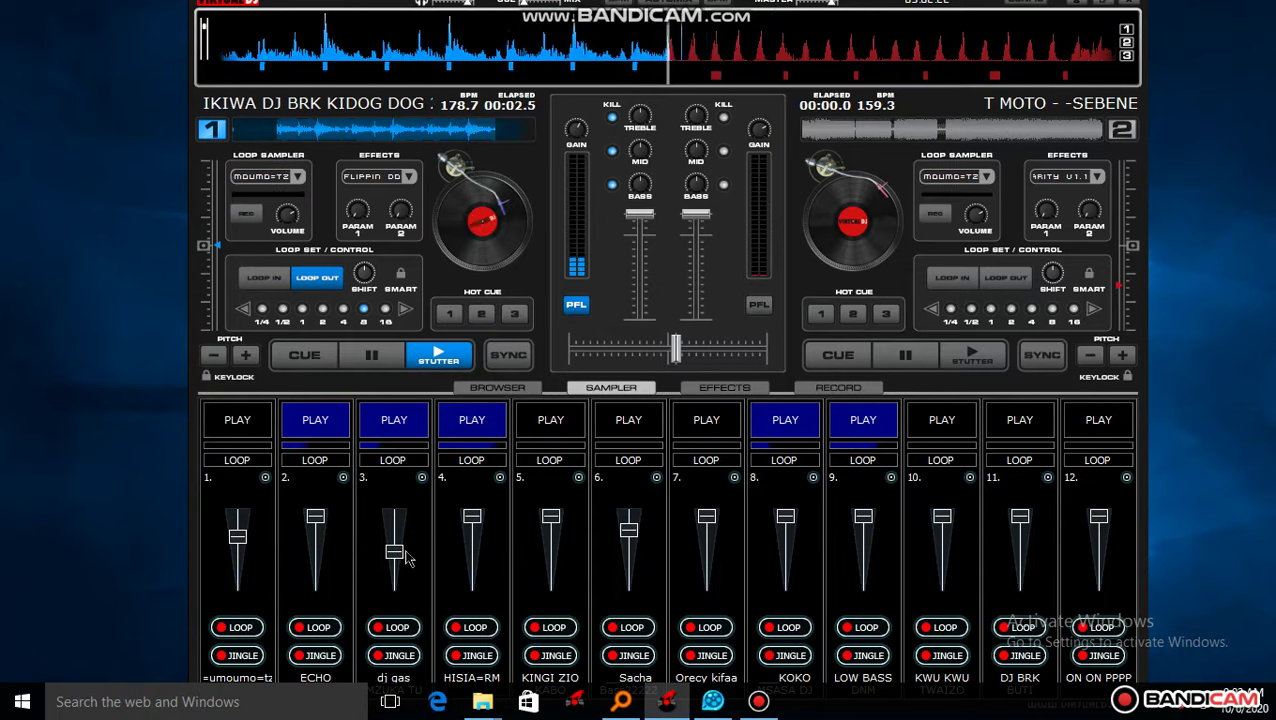
drag(398, 553, 394, 548)
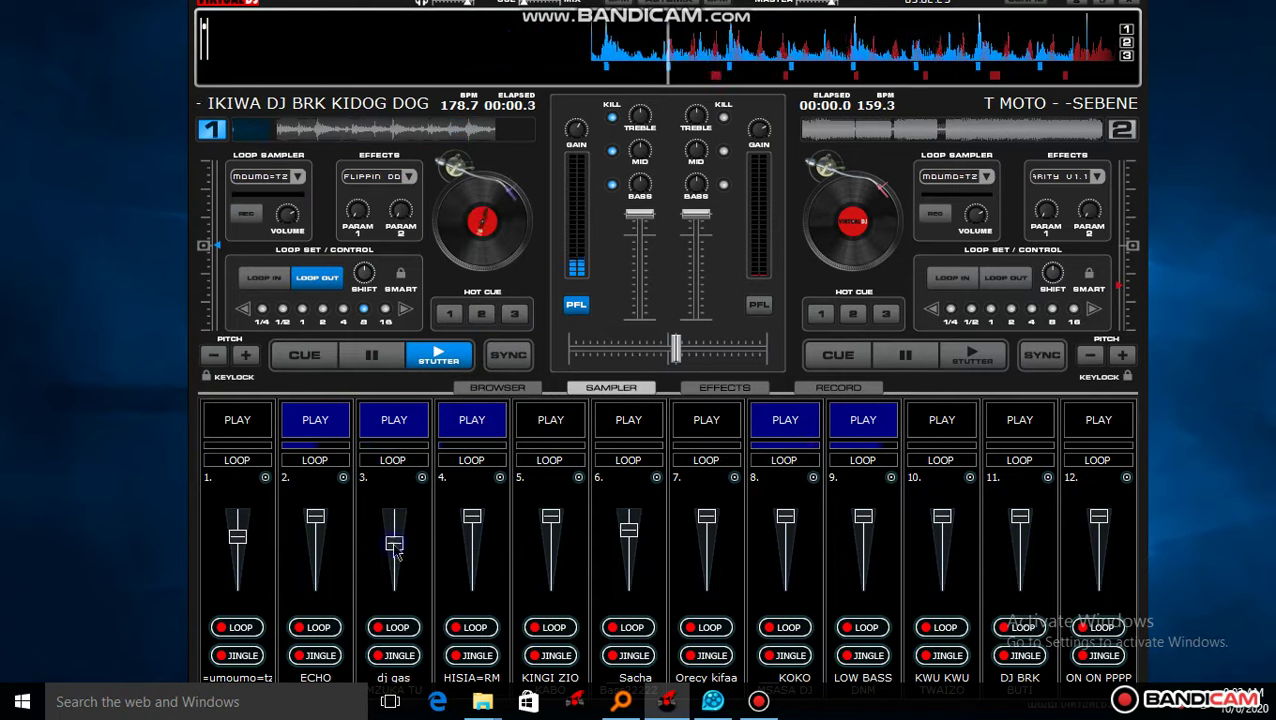
Step: Load the MRUZ FILIMBI sample into sampler slot 11
click(1047, 477)
click(1080, 490)
click(580, 352)
scroll(580, 356, down, 3)
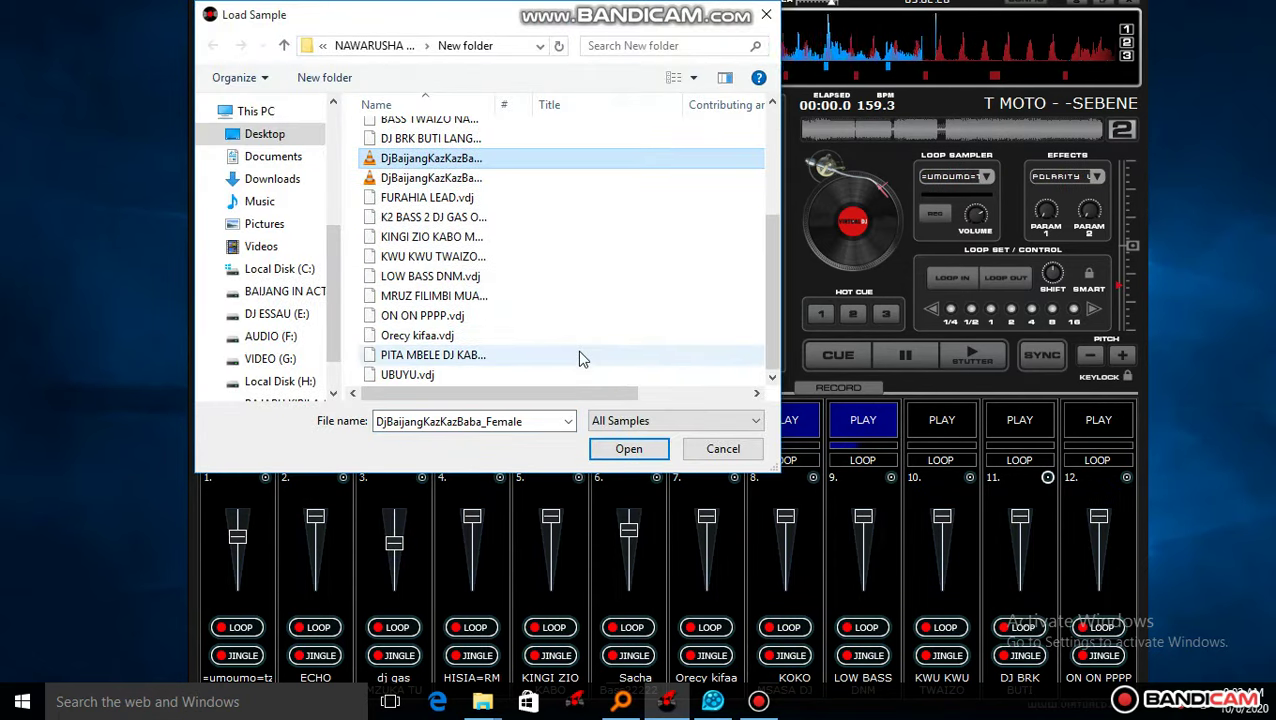
click(557, 315)
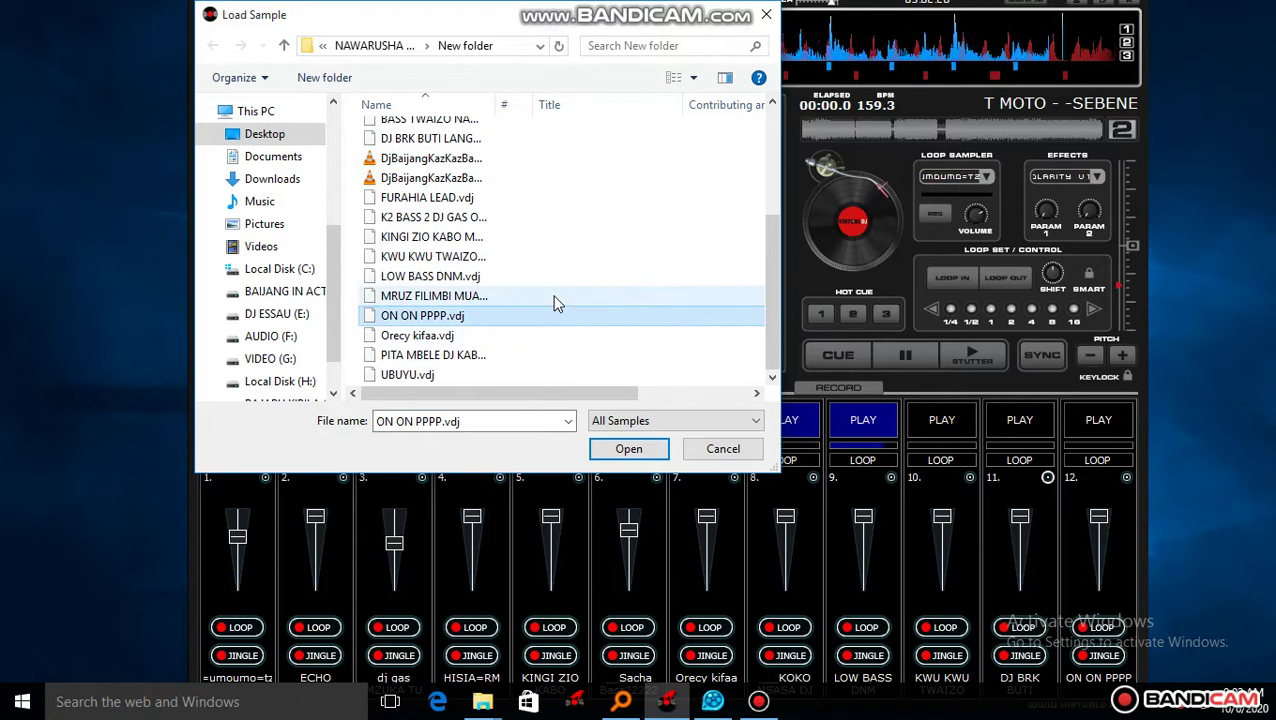
double_click(555, 295)
Step: Lower the volume of sampler sample 11 partway, start samples 7 and 11, and stop samples 4 and 9
drag(1020, 516, 1019, 549)
click(1018, 425)
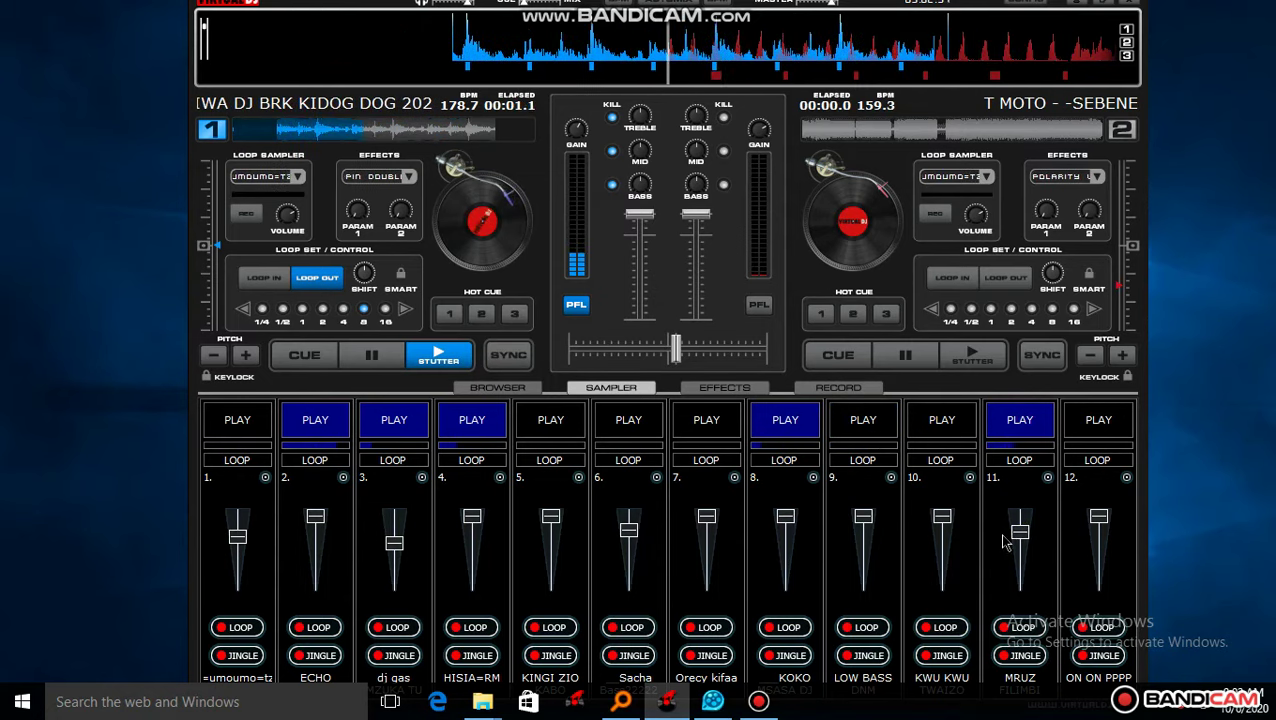
click(706, 420)
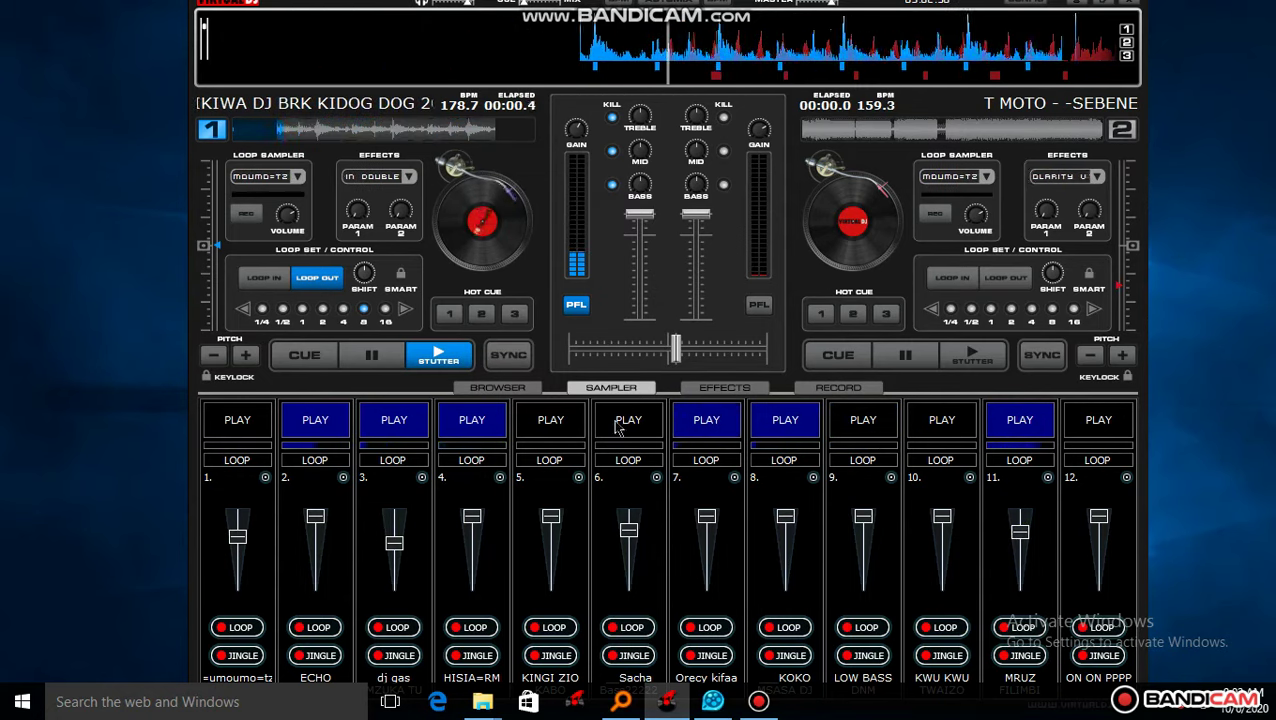
click(493, 424)
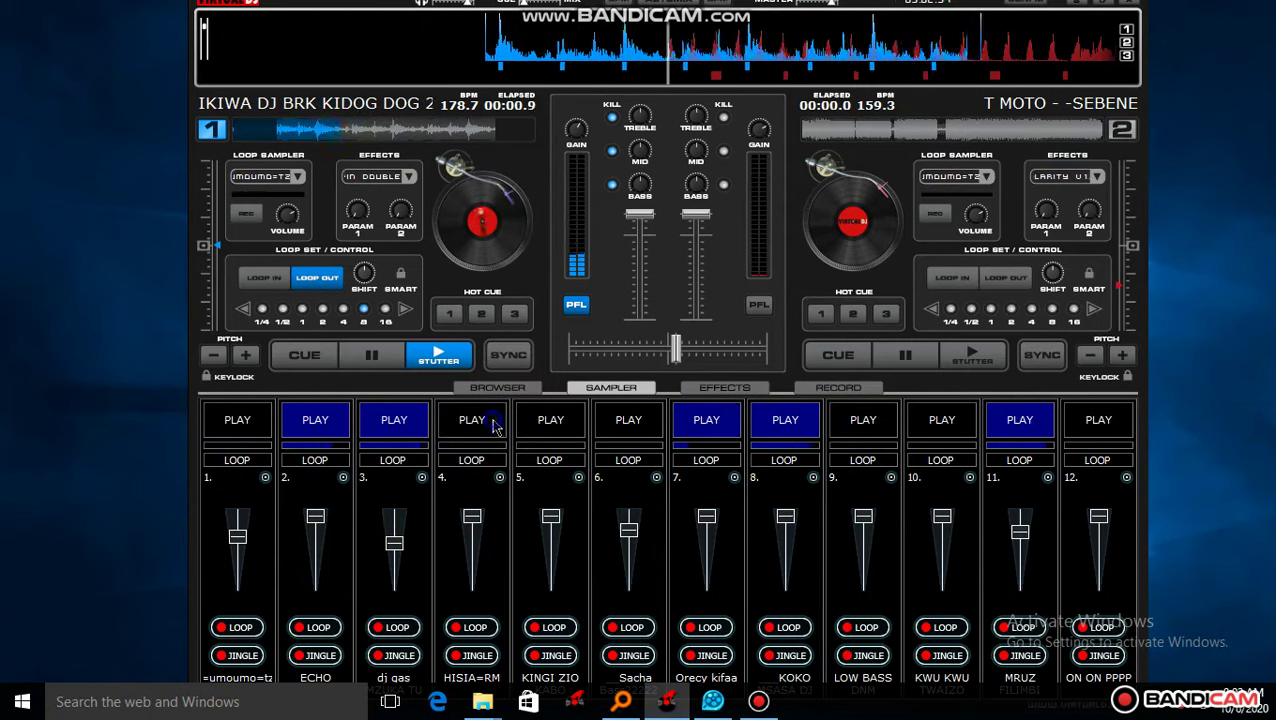
Step: Load the PITA MBELE DJ KABO 1 sample into sampler slot 10
click(969, 477)
click(1015, 488)
click(595, 370)
scroll(595, 370, down, 3)
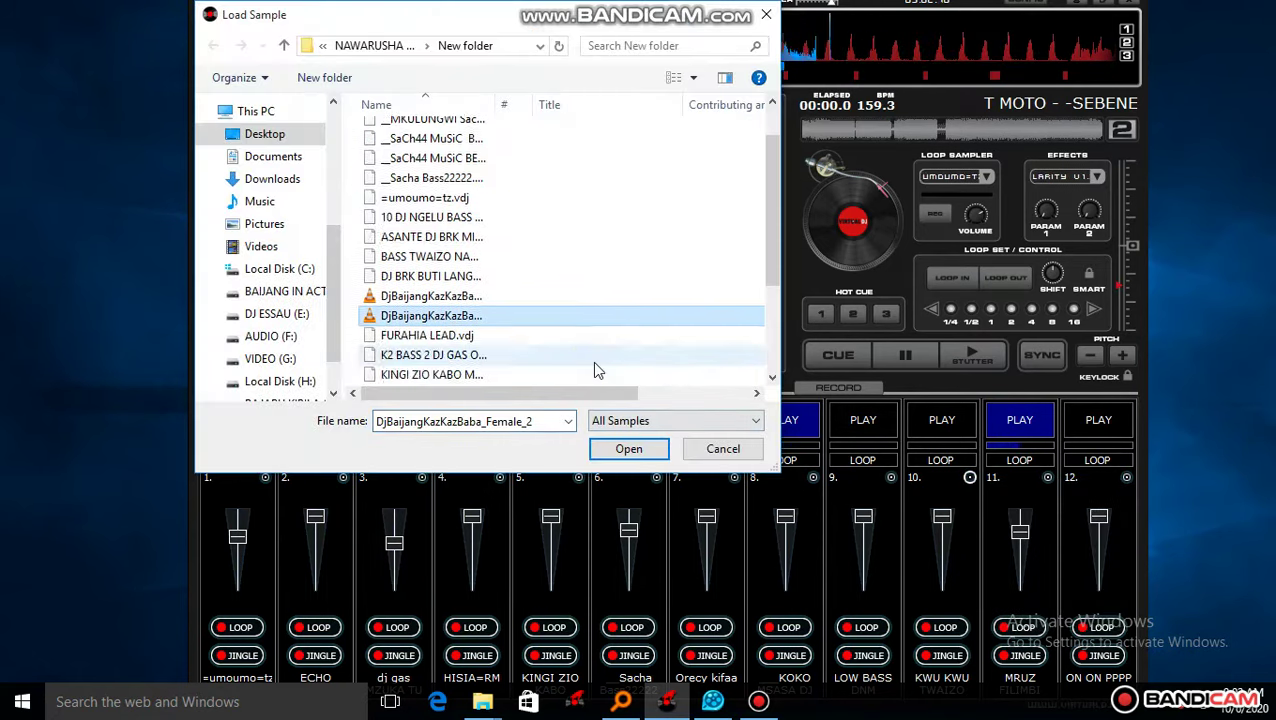
click(550, 337)
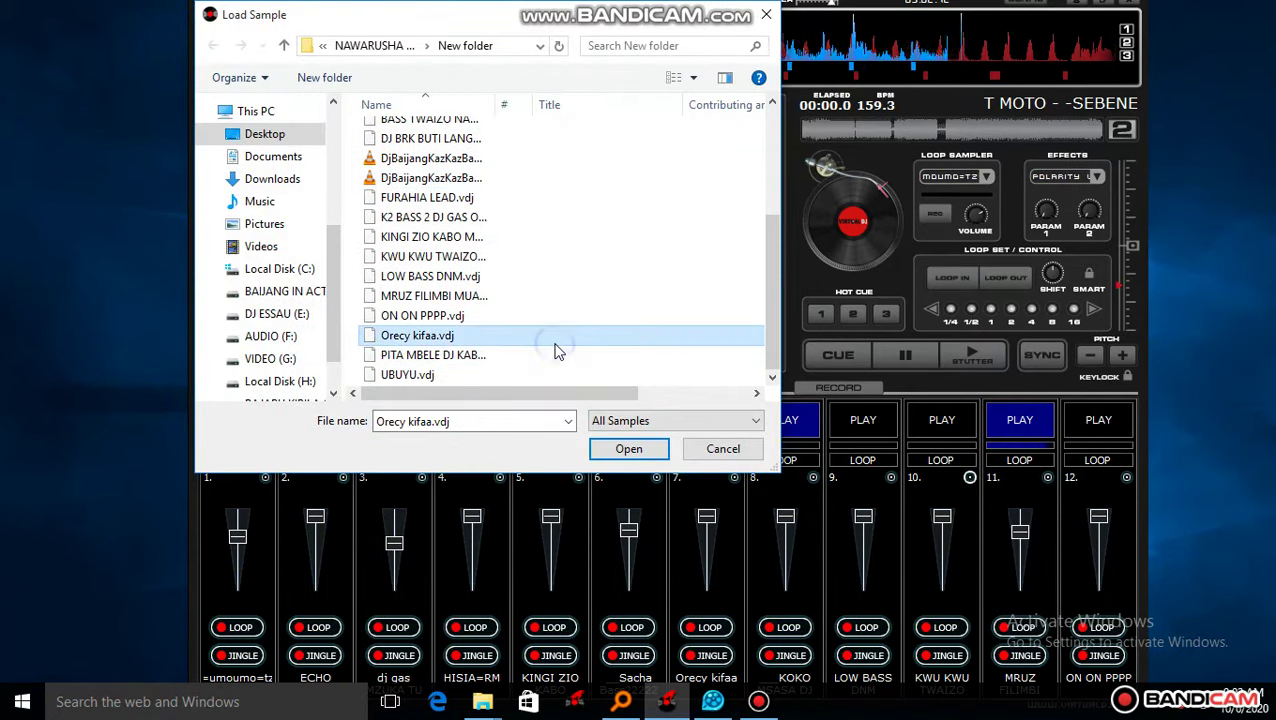
double_click(550, 358)
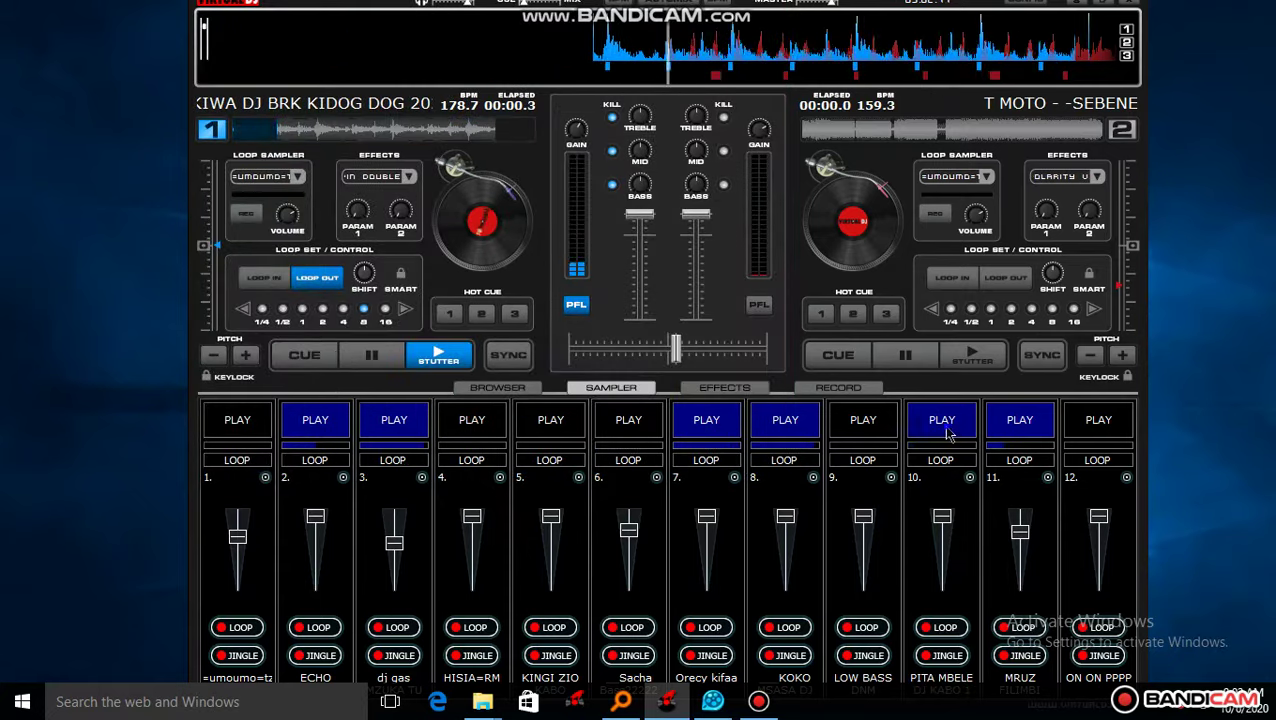
Step: Start sampler samples 4 and 10 and stop samples 7 and 11
click(473, 425)
click(718, 426)
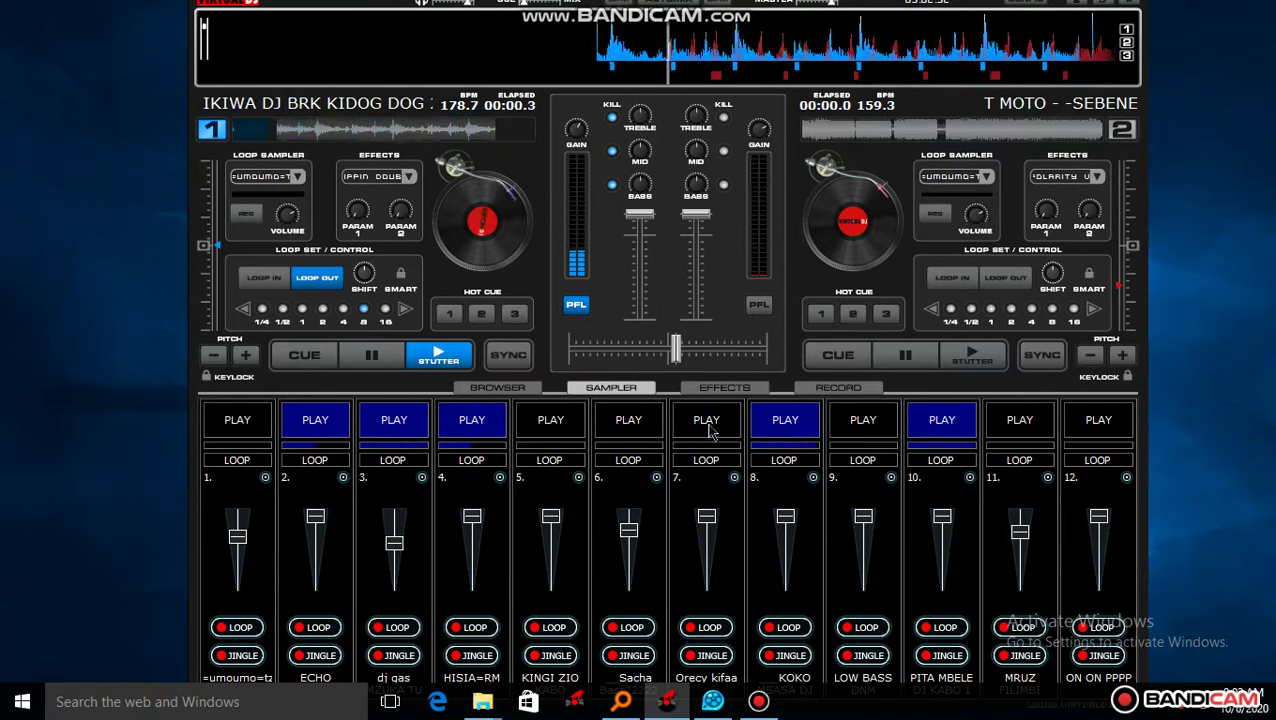
Step: Load the UBUYU sample into sampler slot 5 and start it
click(579, 479)
click(627, 493)
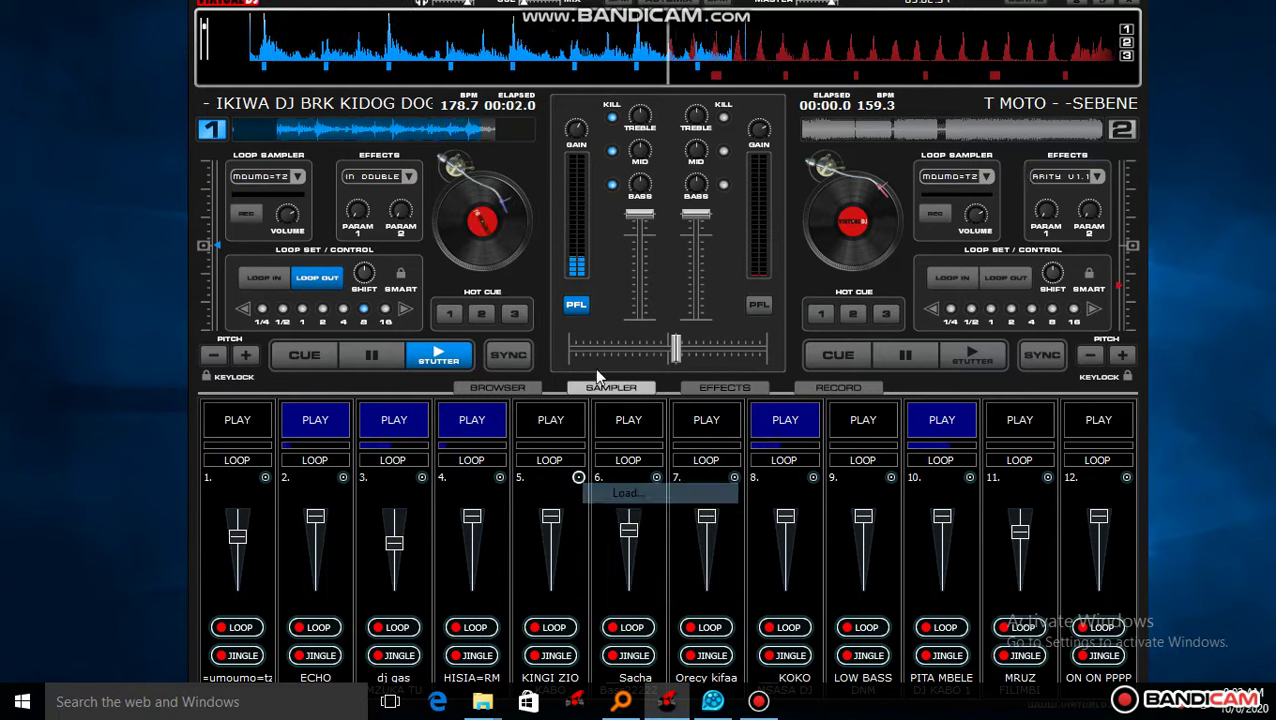
scroll(555, 352, down, 3)
double_click(498, 375)
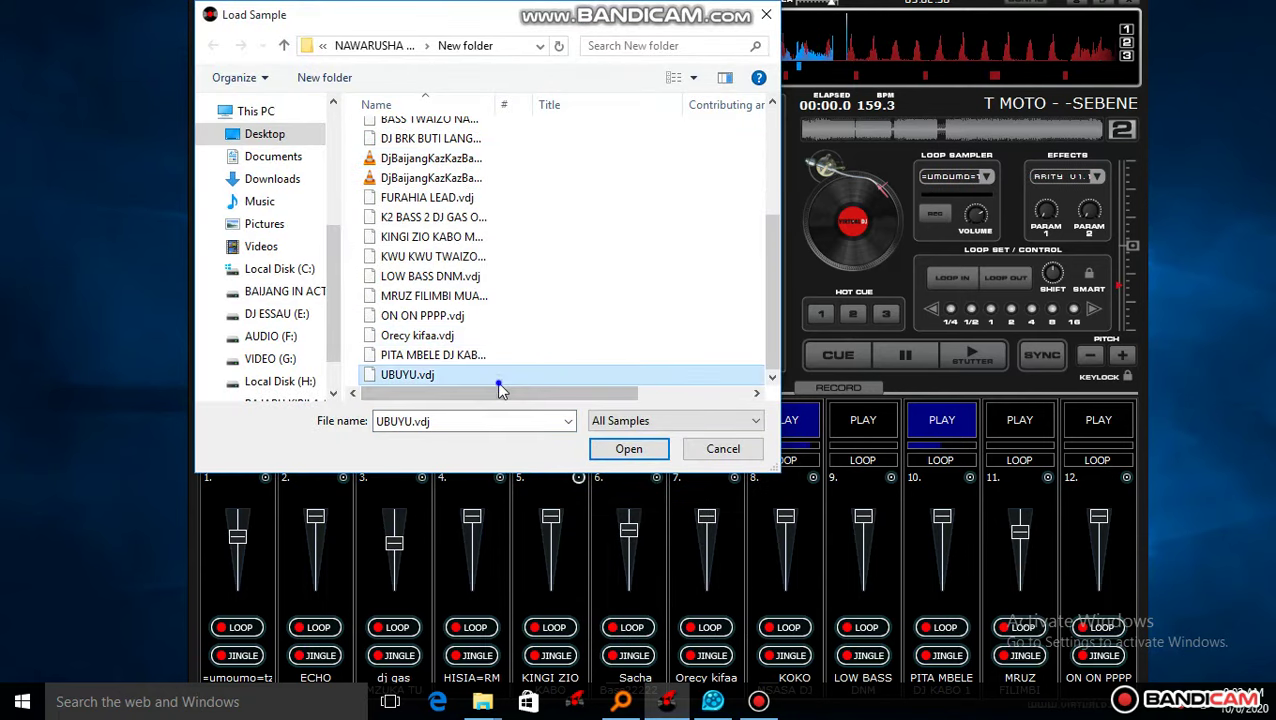
click(558, 440)
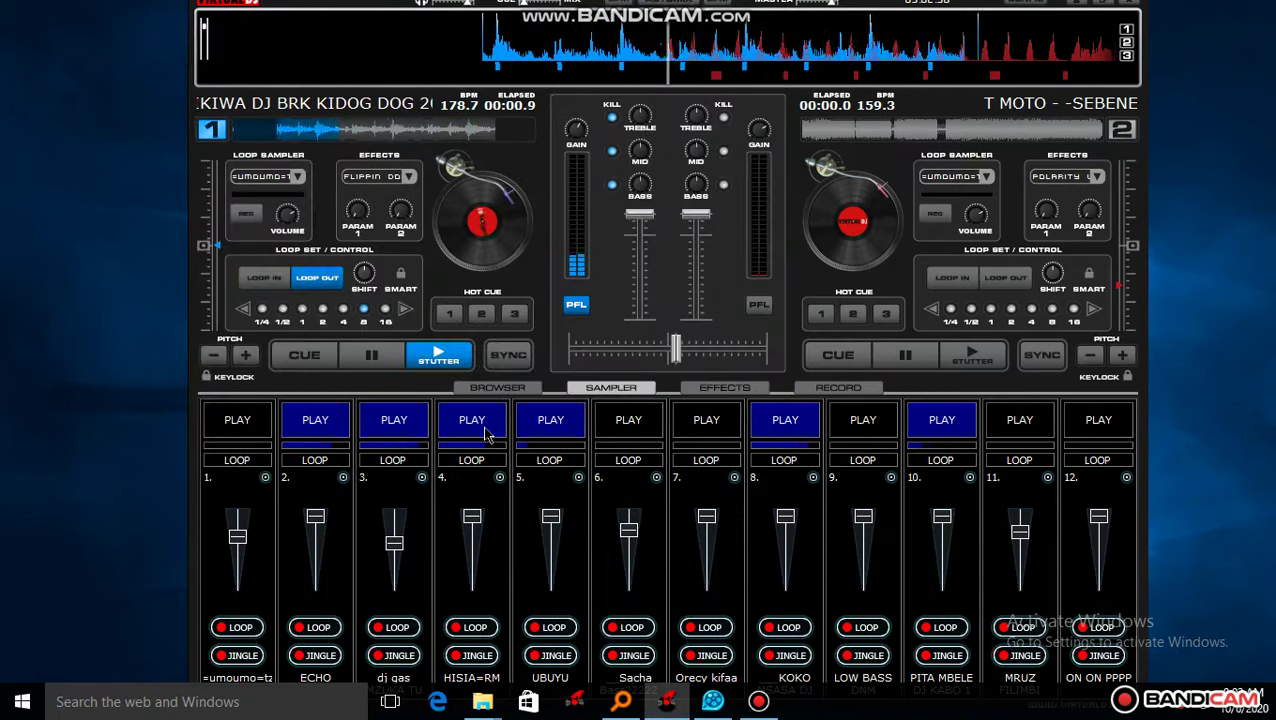
Step: Stop sampler samples 4 and 8, and refresh the Windows desktop
click(805, 428)
right_click(1200, 387)
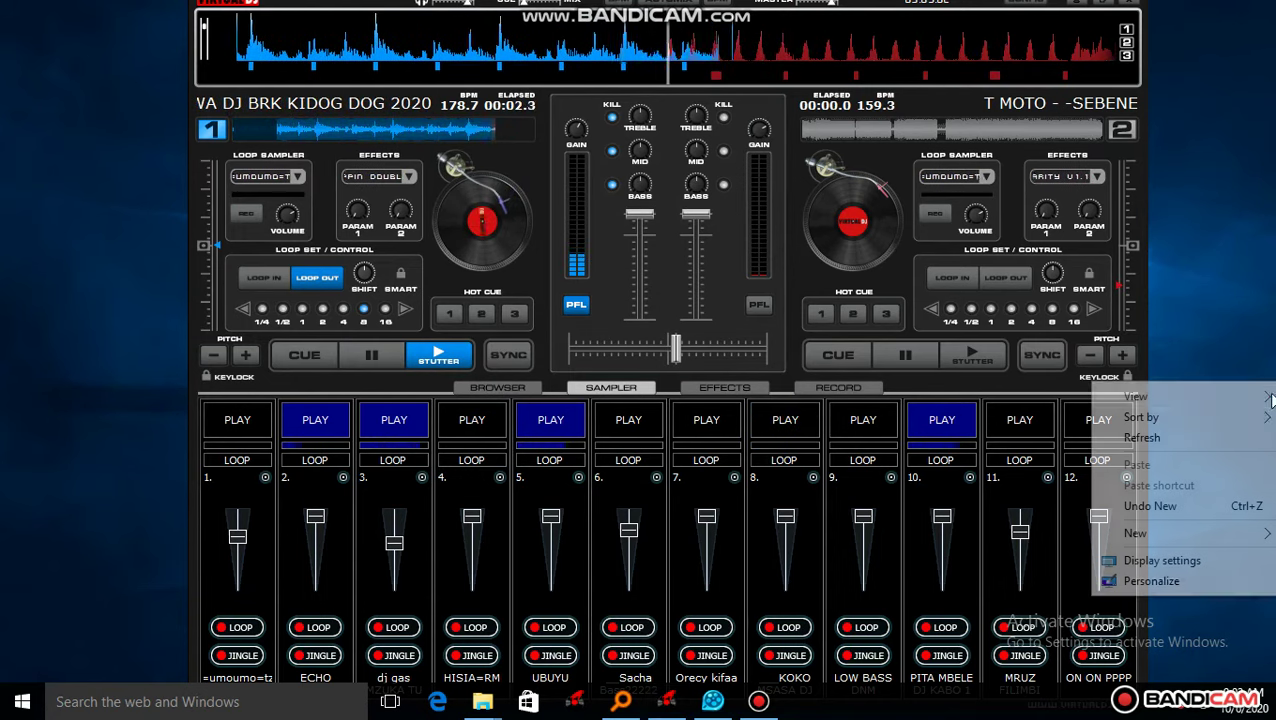
click(1183, 440)
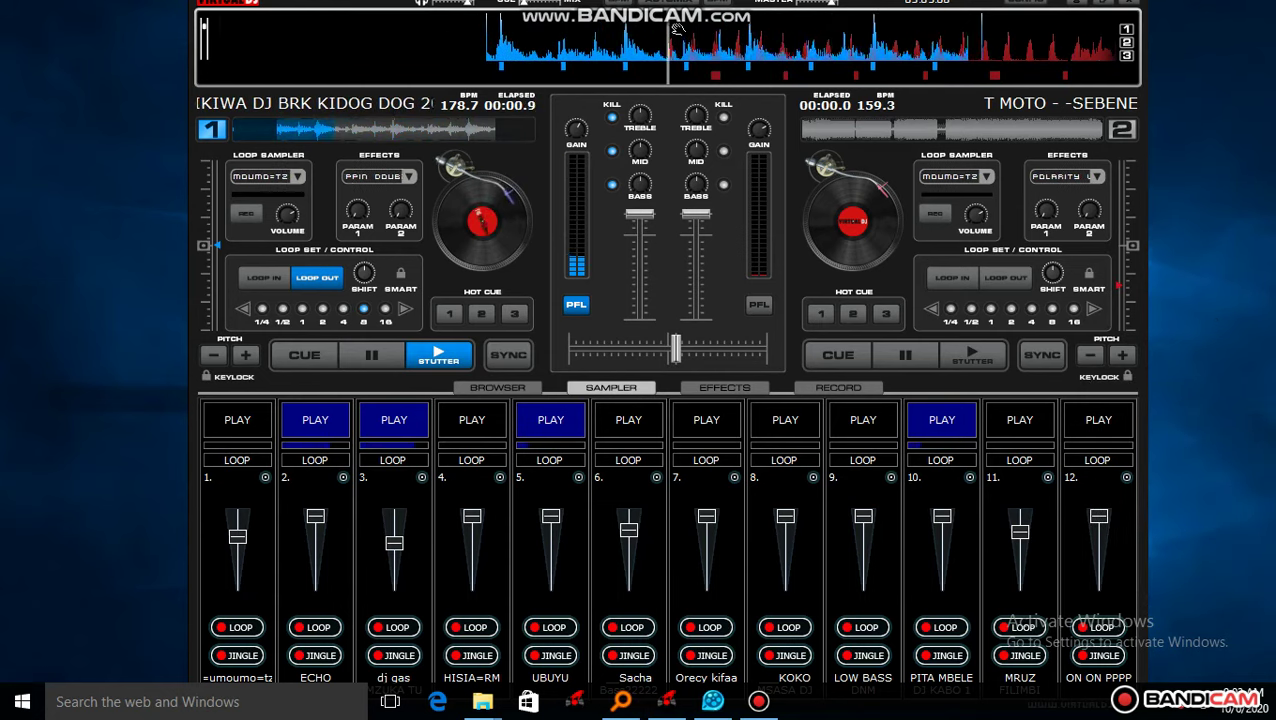
Step: Start sampler samples 8 and 12 and stop samples 2, 3, 5 and 10
click(1100, 425)
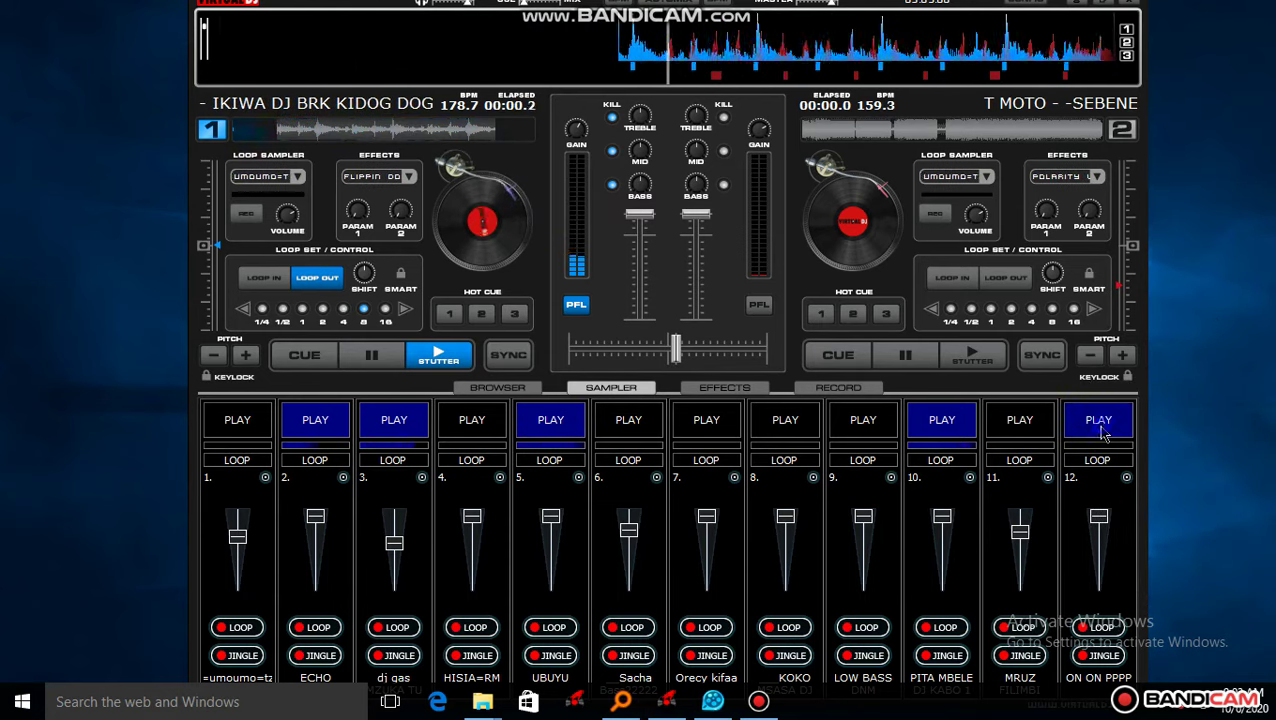
click(400, 432)
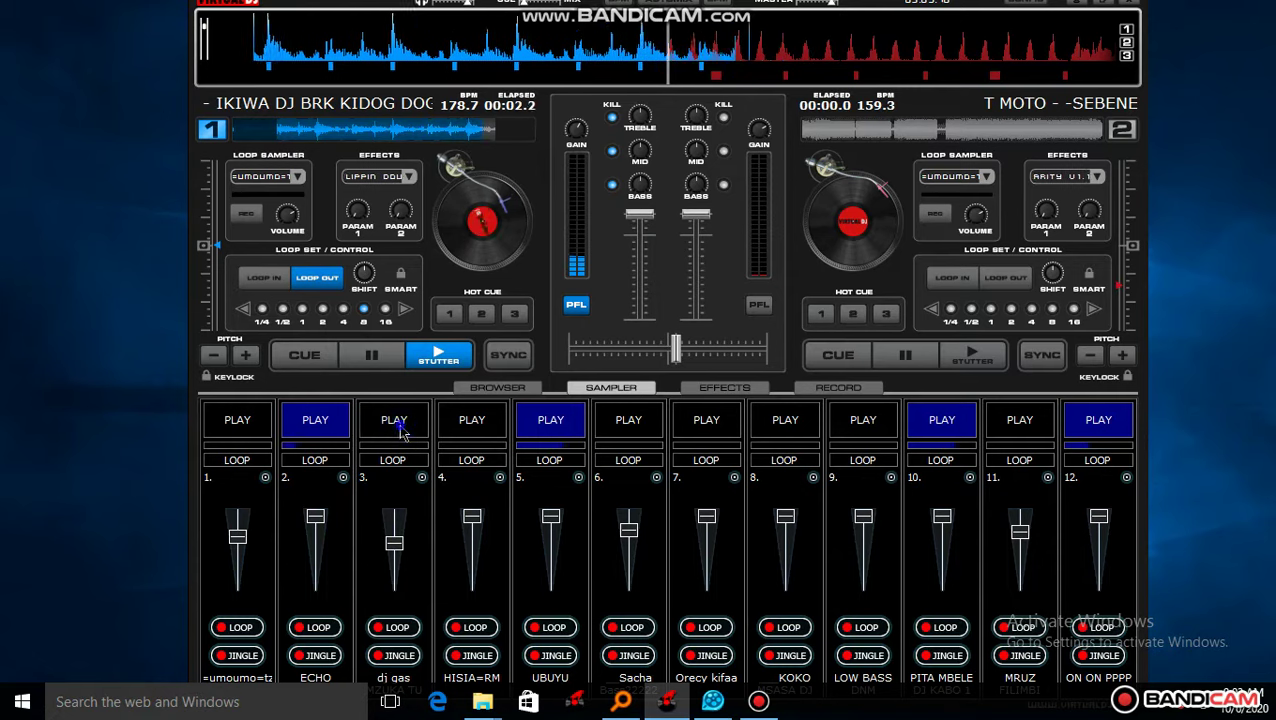
click(955, 422)
click(793, 428)
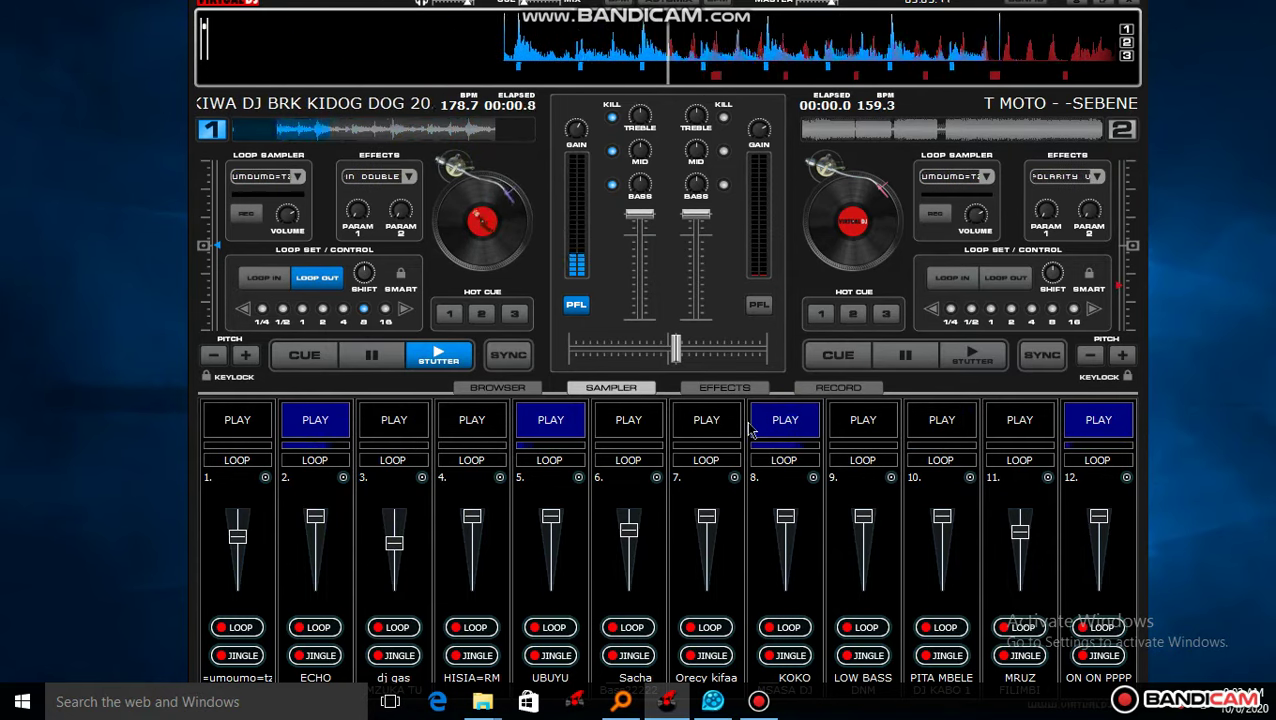
click(328, 436)
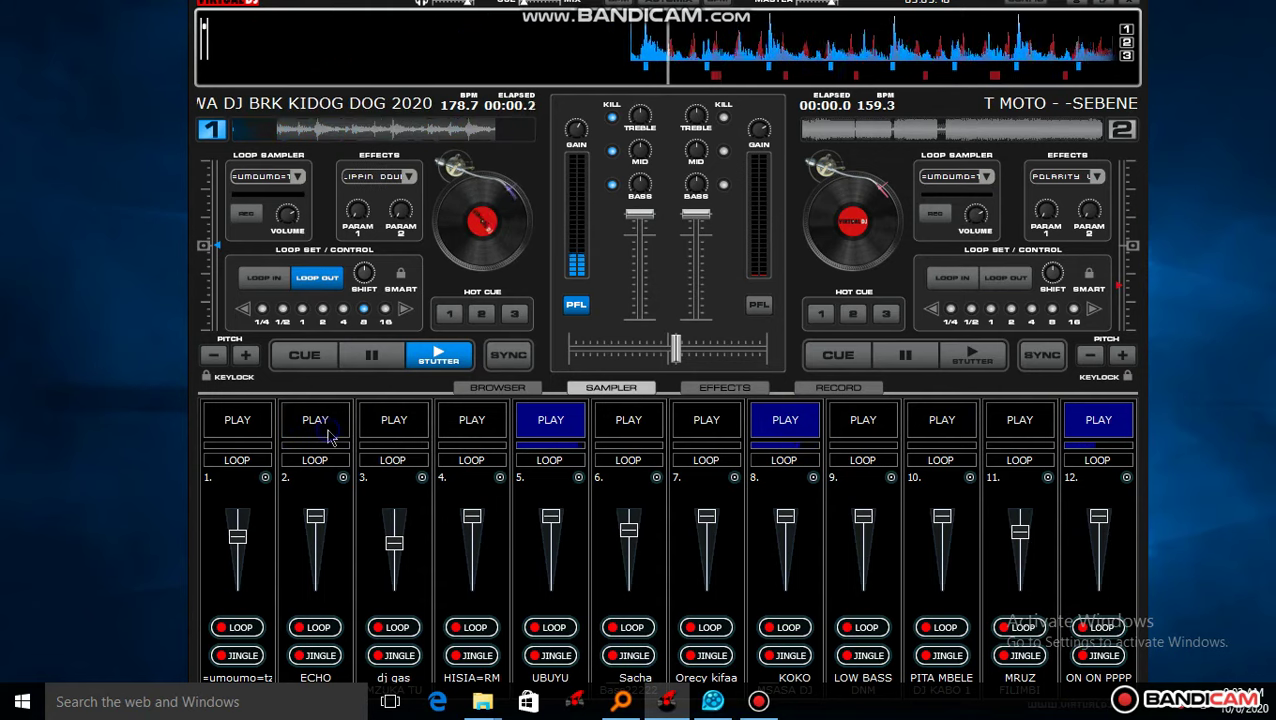
click(566, 426)
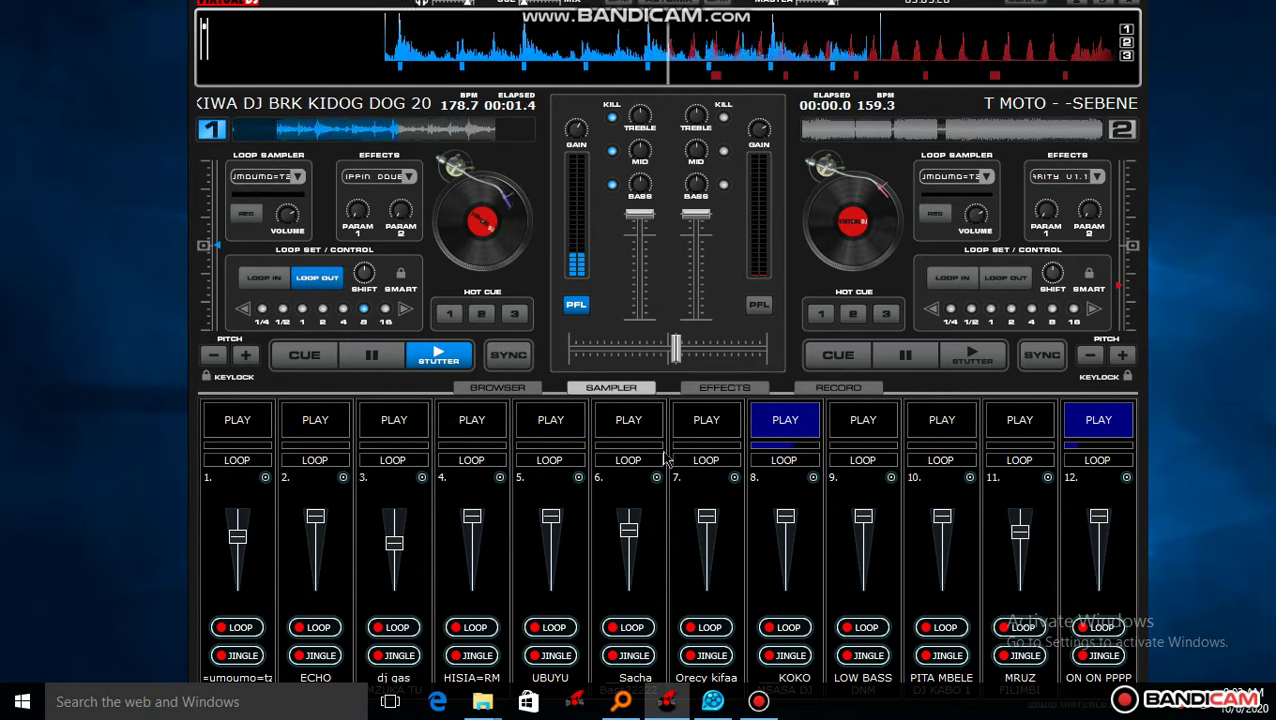